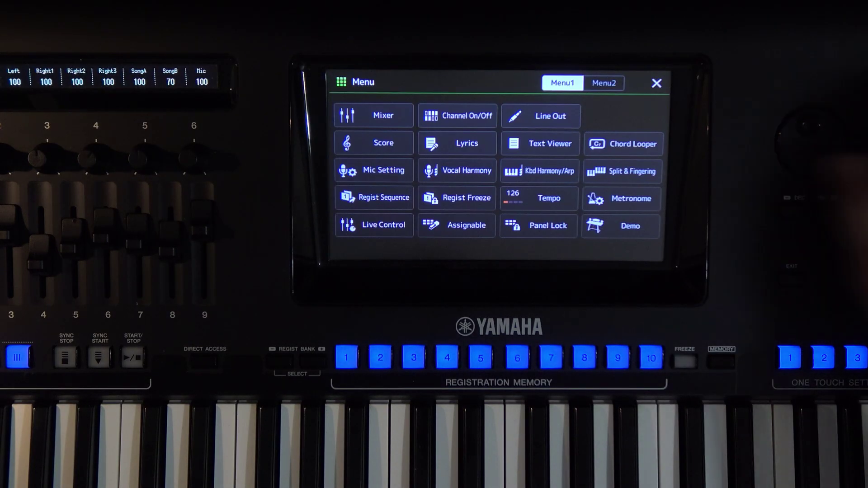
# Open the Style Creator and change the pattern length of the Main A section.
pyautogui.click(604, 83)
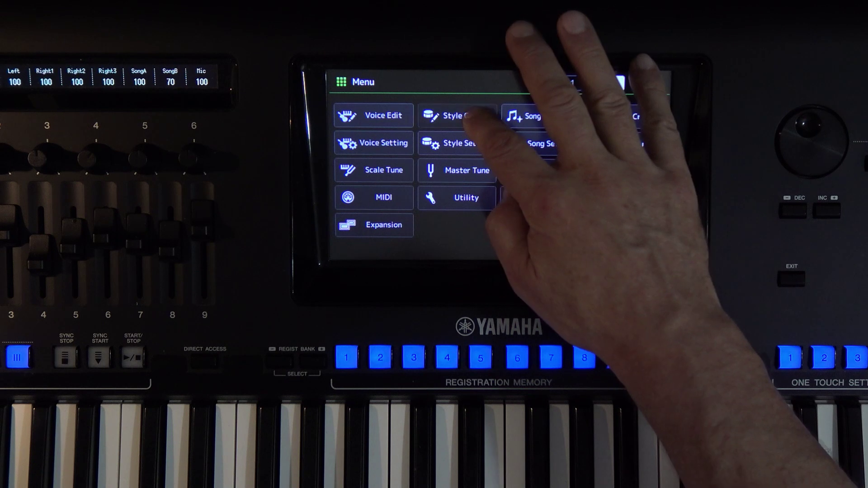
pyautogui.click(457, 116)
pyautogui.click(624, 161)
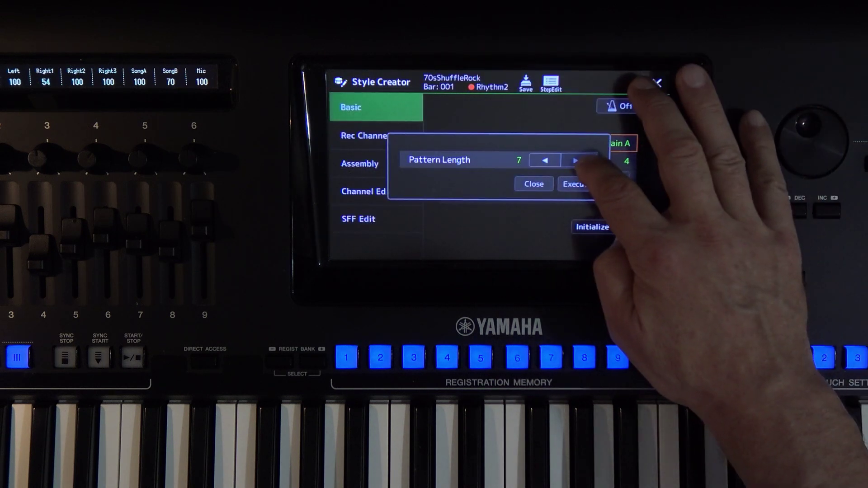
pyautogui.click(574, 184)
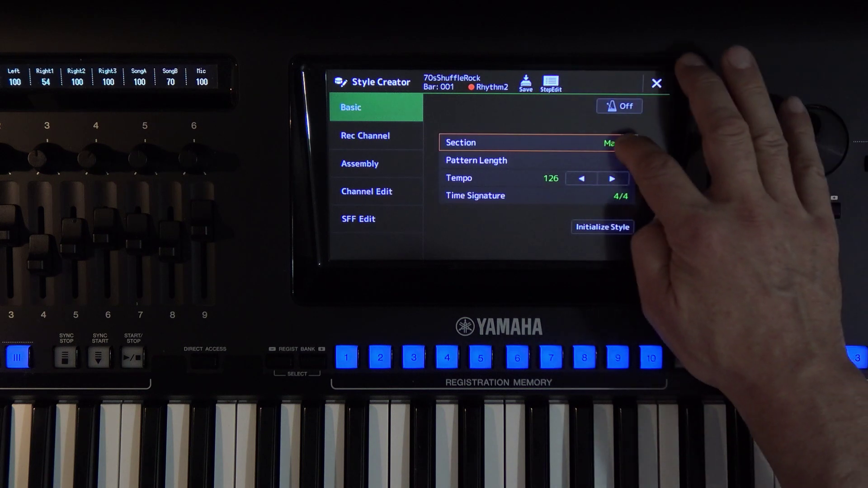
# Check whether the pattern length can be edited for the Fill In A, Fill In C and Break sections.
pyautogui.click(626, 143)
pyautogui.click(553, 182)
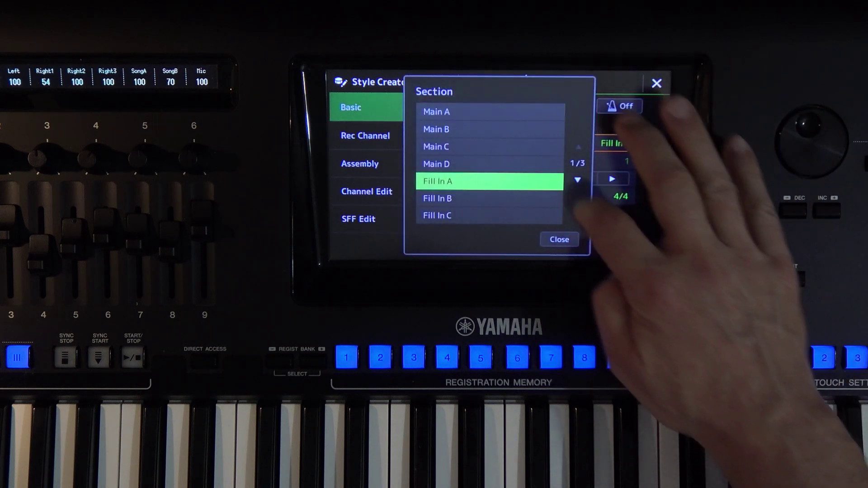
pyautogui.click(559, 239)
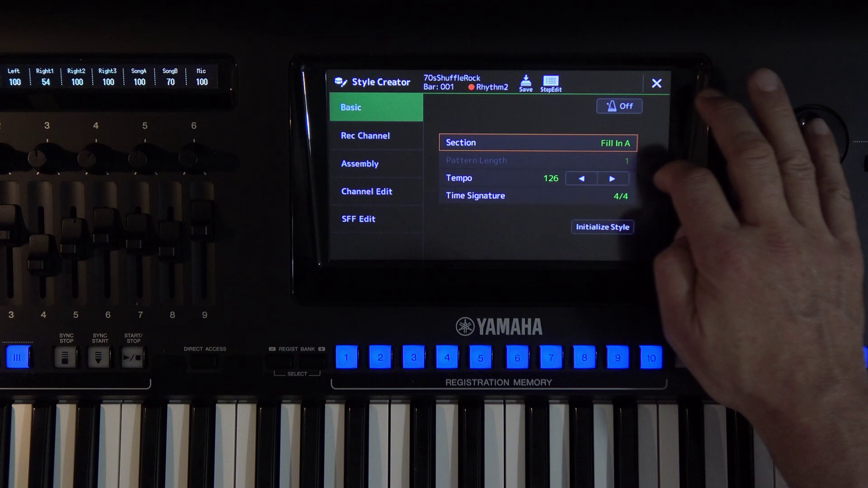
pyautogui.click(619, 143)
pyautogui.click(533, 215)
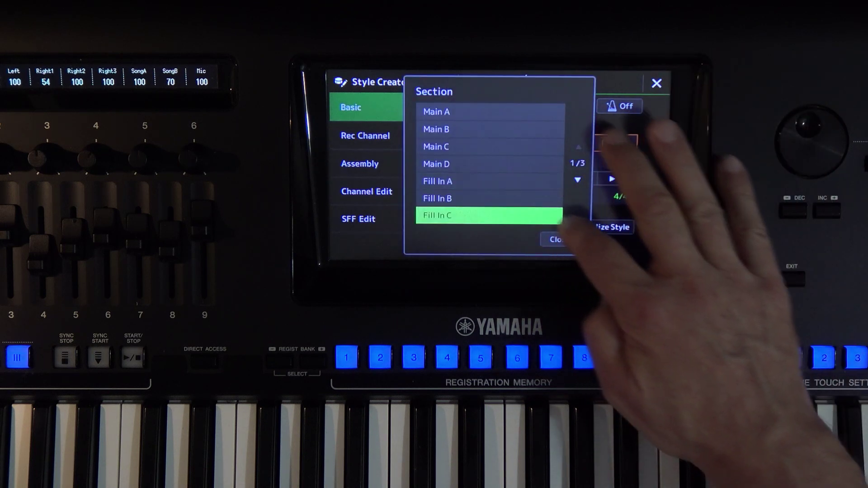
pyautogui.click(559, 239)
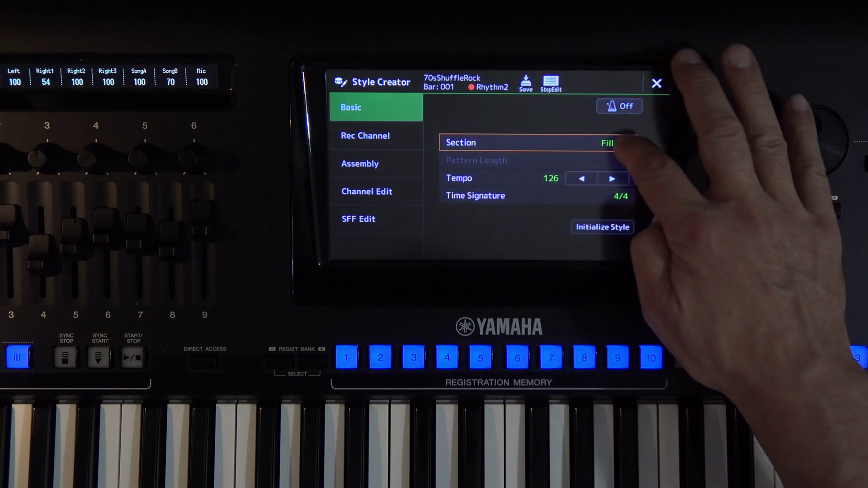
pyautogui.click(619, 143)
pyautogui.click(579, 181)
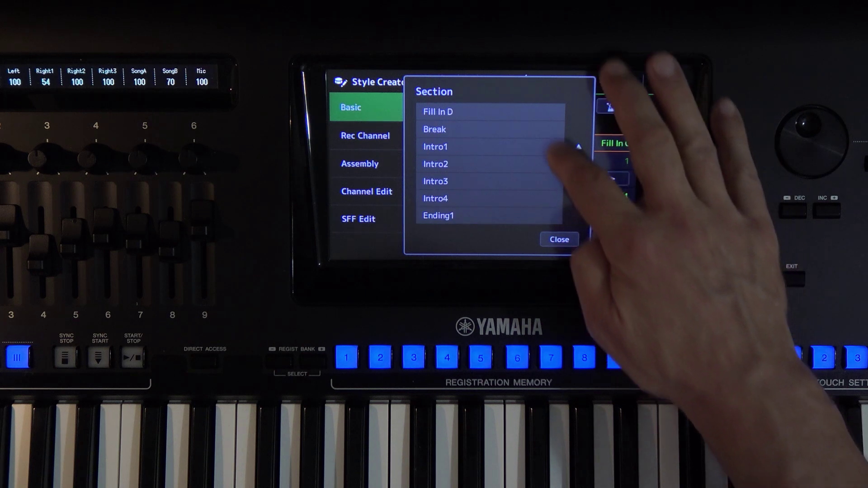
pyautogui.click(489, 129)
pyautogui.click(559, 239)
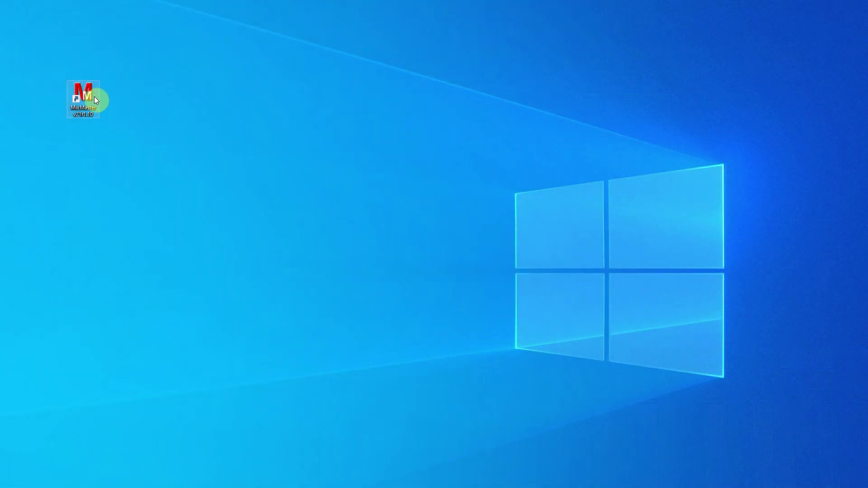
# Launch MixMaster and open the style file 70sShuffleRock.T548.sst from the Long Brake folder.
pyautogui.doubleClick(95, 96)
pyautogui.click(208, 65)
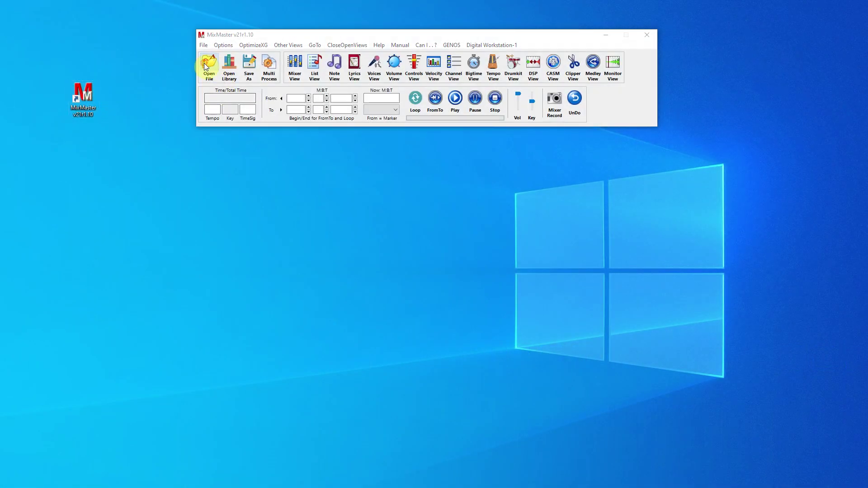
pyautogui.click(338, 116)
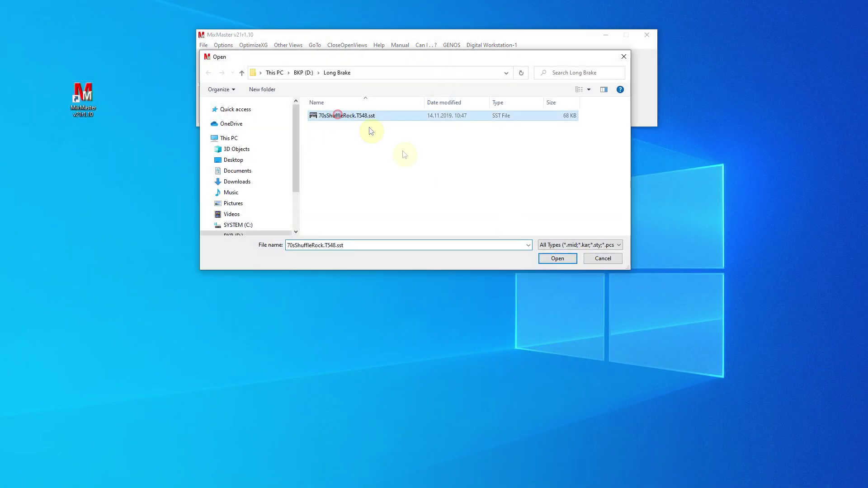
pyautogui.click(559, 260)
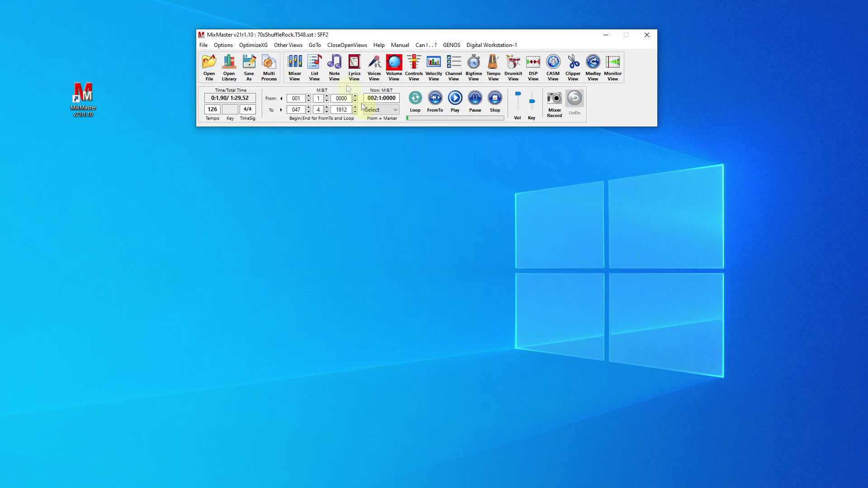
# Send the loaded style to Cakewalk and maximize the MMaster.sty project window.
pyautogui.click(315, 46)
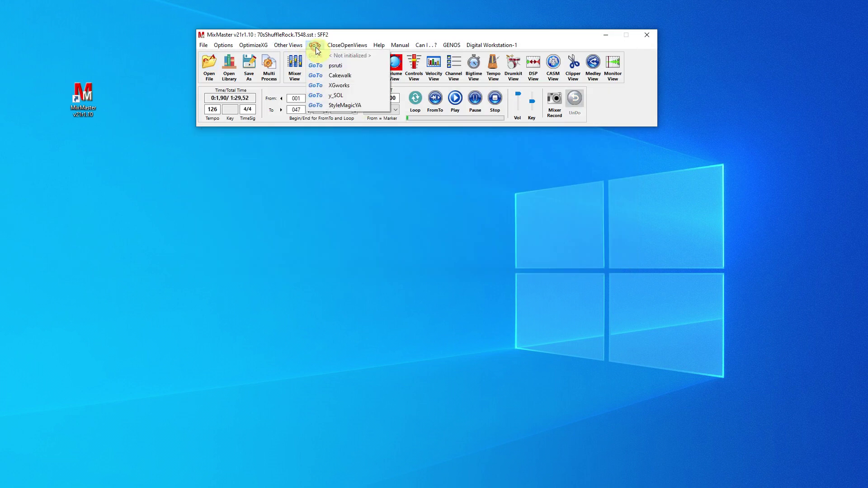
pyautogui.click(348, 76)
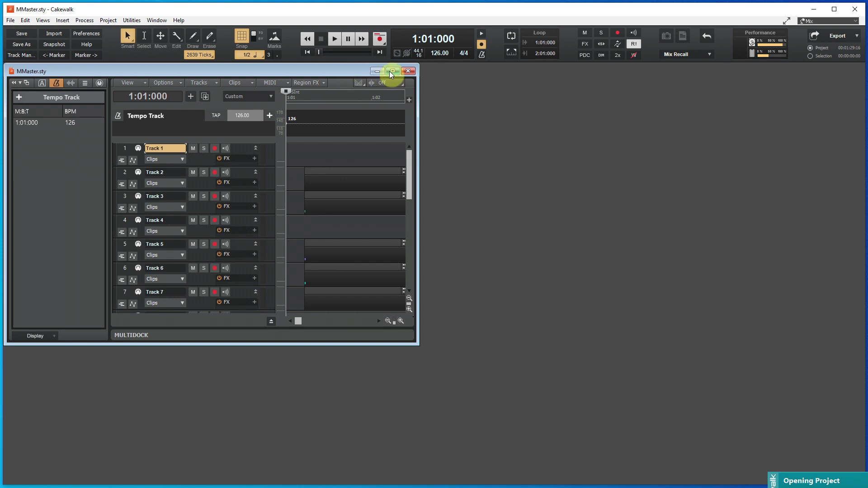
pyautogui.click(392, 72)
# Play the style, locate the Fill In C section at bar 20 and audition it from there.
pyautogui.press('space')
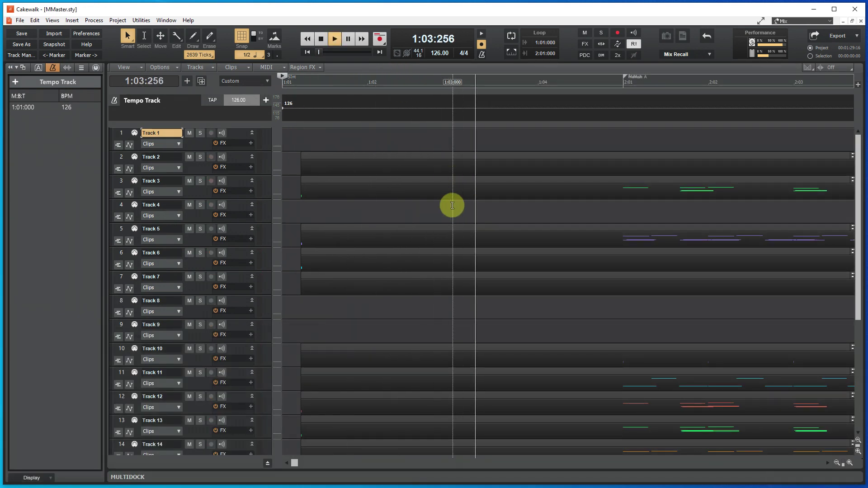
pyautogui.scroll(-6, 467, 221)
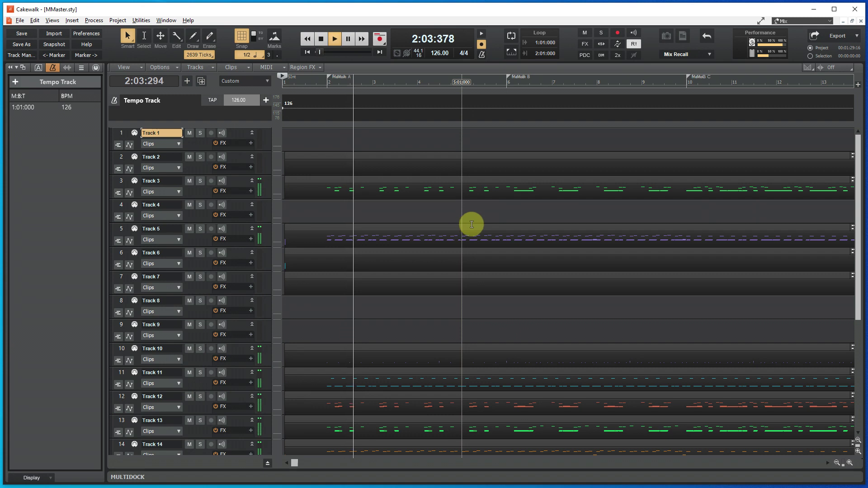
pyautogui.scroll(-2, 476, 217)
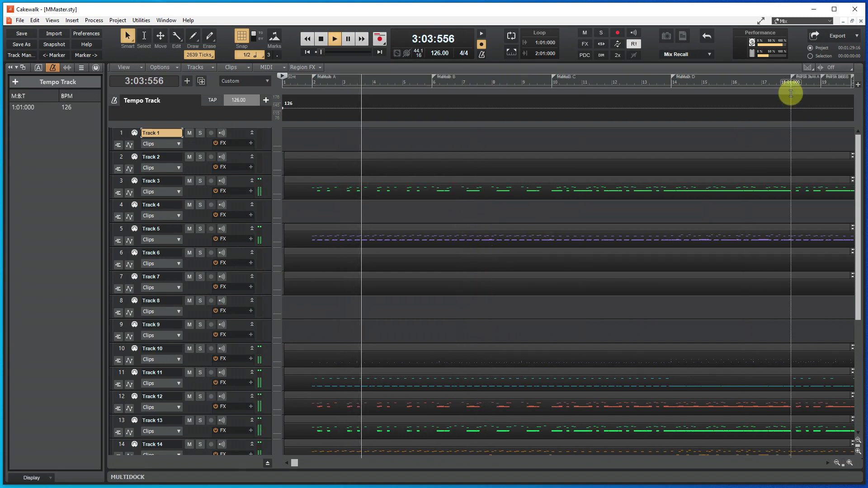
pyautogui.click(822, 85)
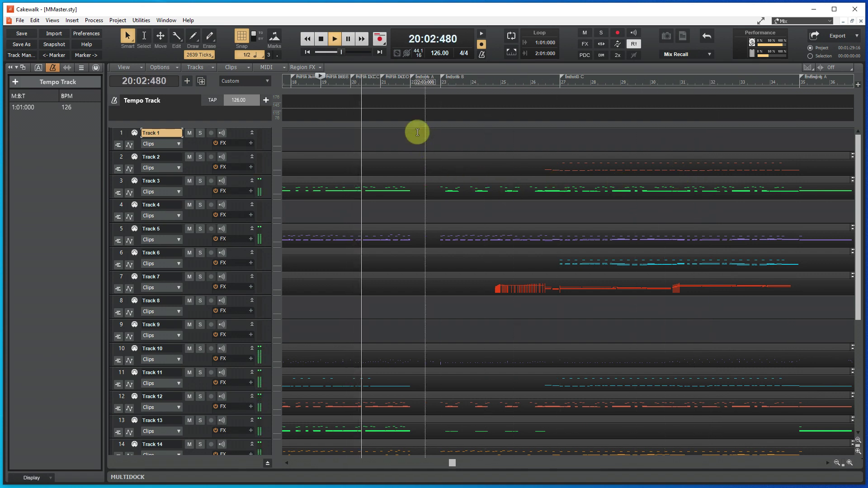
pyautogui.click(351, 83)
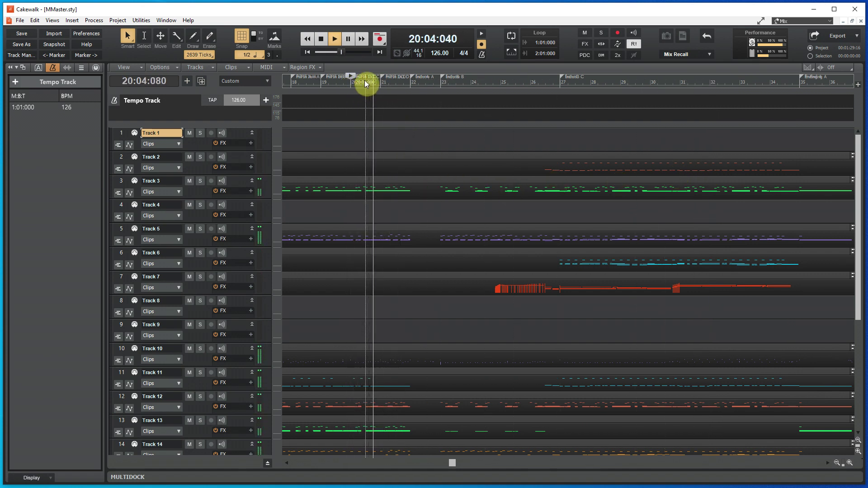
pyautogui.press('space')
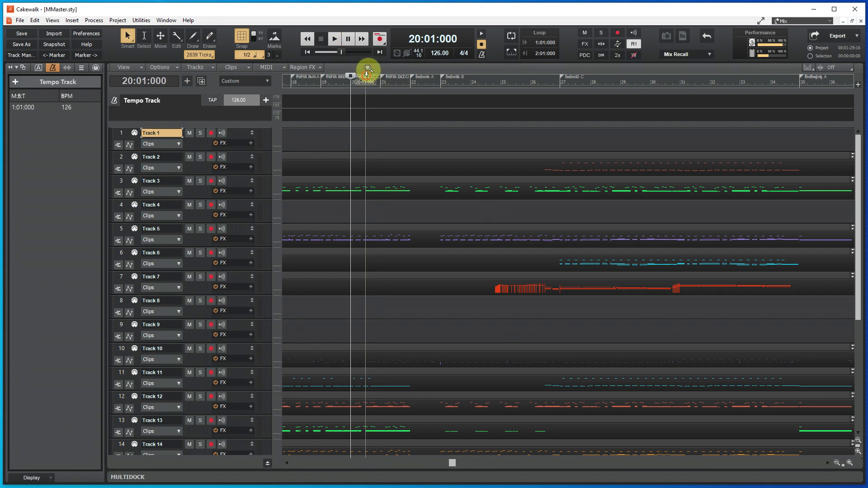
# Select the Fill In C section on all tracks, with the loop range from 20:01:000 to 21:01:000, and play it.
pyautogui.click(366, 73)
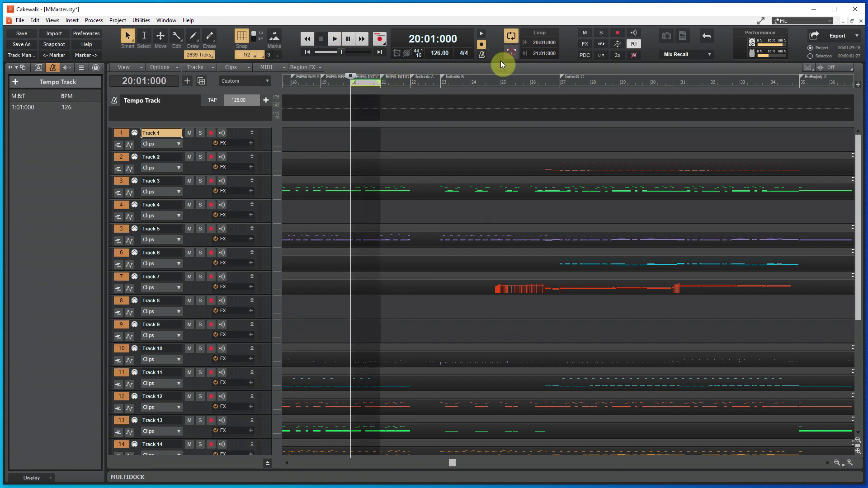
pyautogui.hscroll(-3, 368, 180)
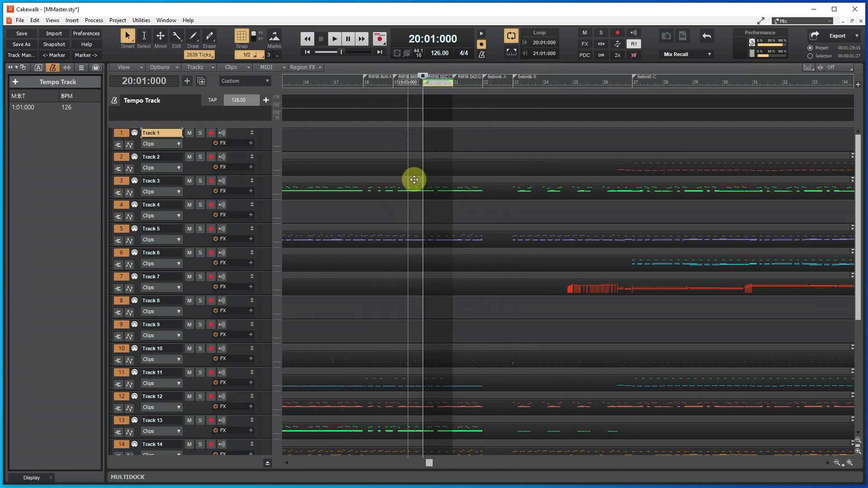
pyautogui.scroll(6, 443, 183)
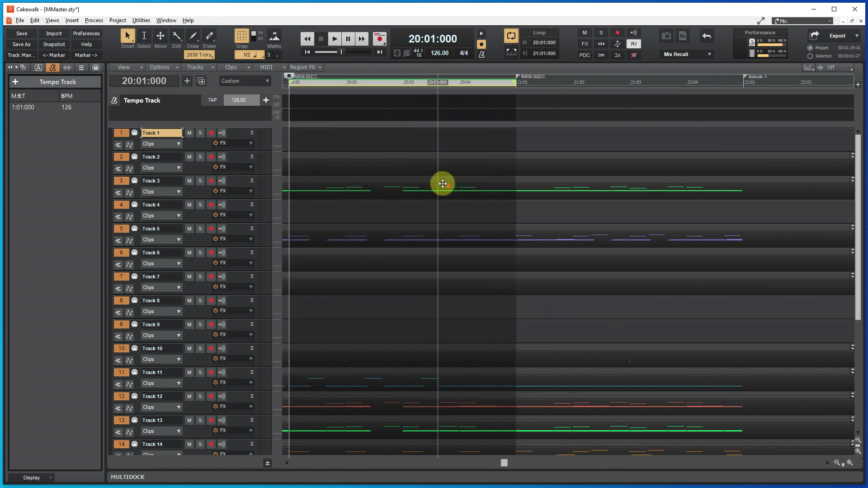
pyautogui.press('space')
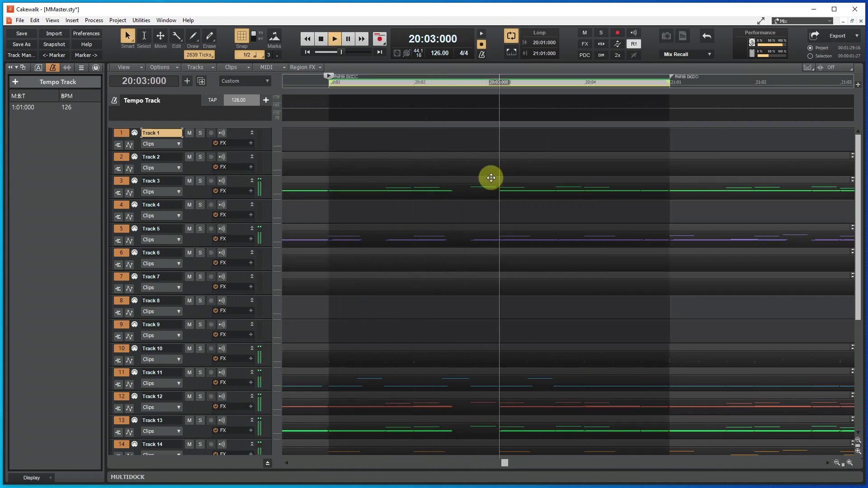
pyautogui.scroll(-1, 491, 177)
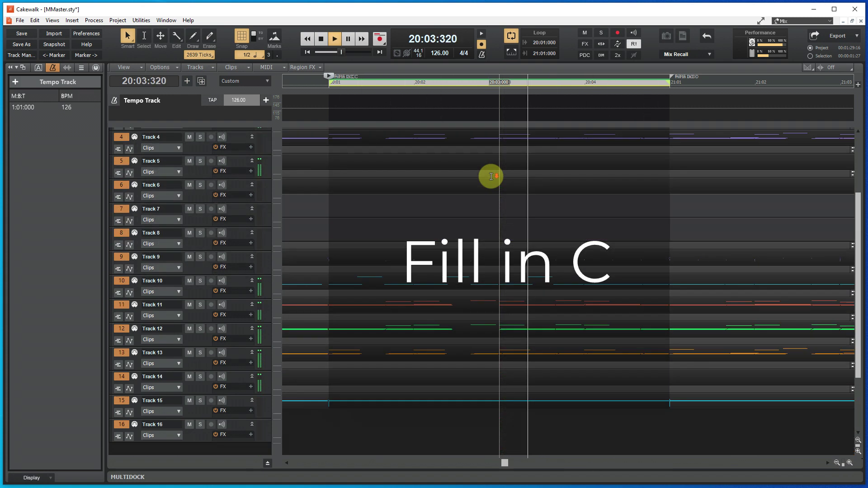
pyautogui.scroll(1, 491, 176)
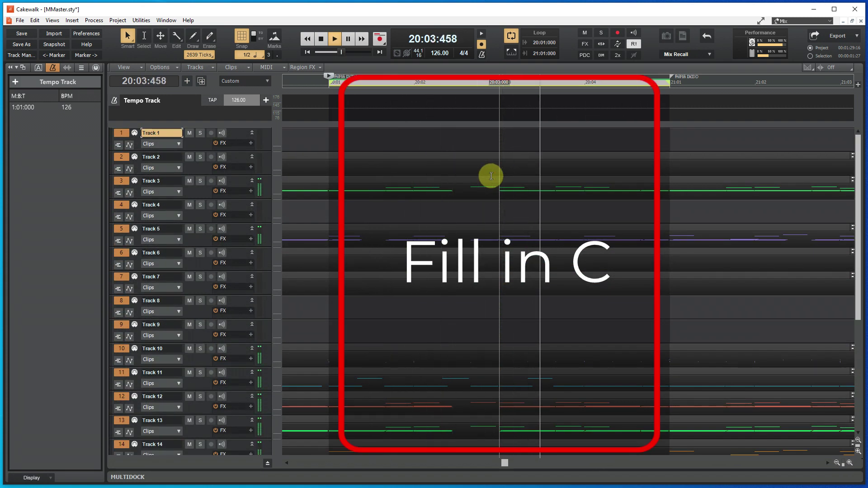
pyautogui.press('space')
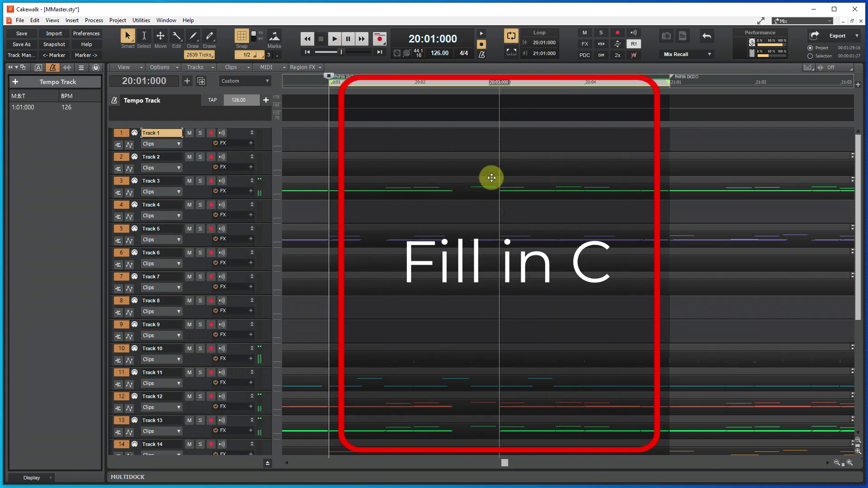
# Change the length of the selected Fill In C events to 50 percent, including start times and durations, with Stretch Audio off.
pyautogui.click(100, 21)
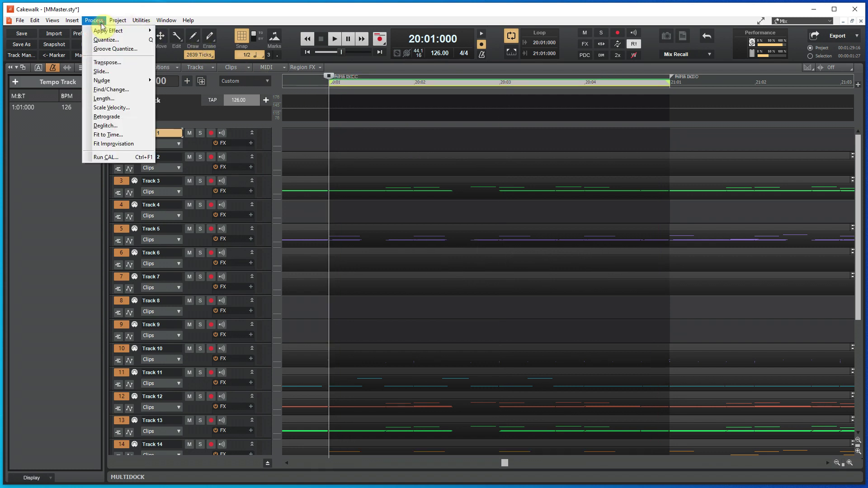
pyautogui.click(111, 98)
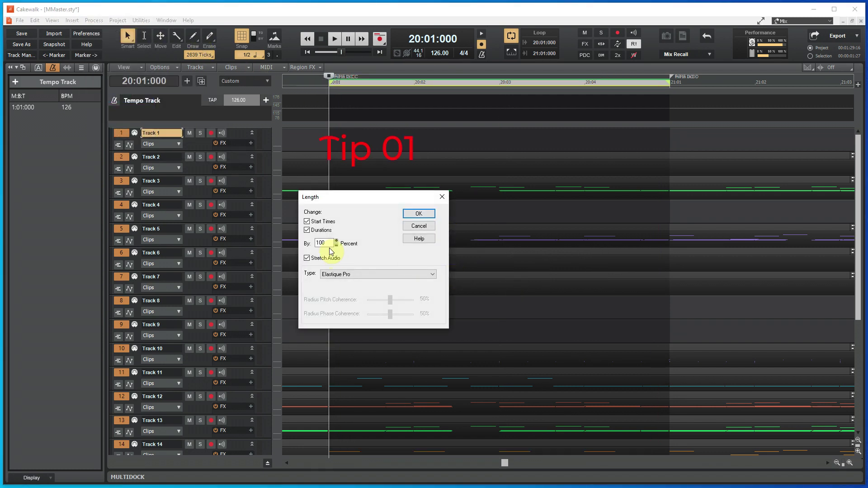
pyautogui.write('50')
pyautogui.click(419, 215)
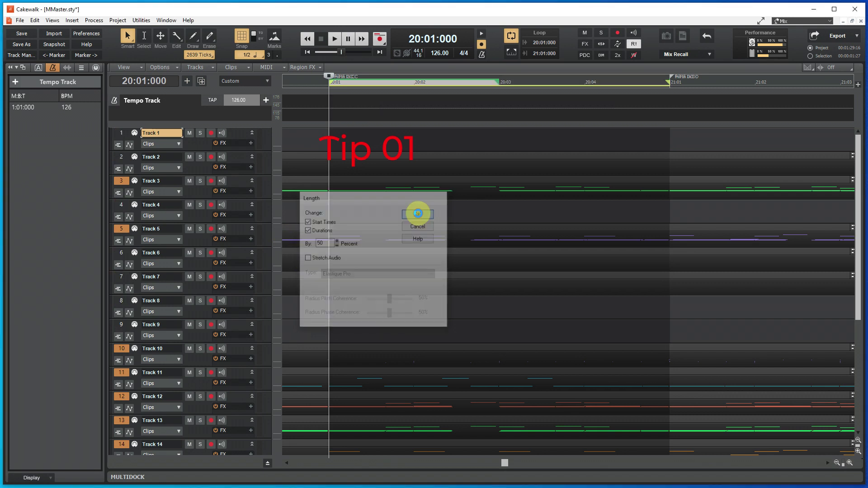
# Play back the compressed Fill In C section and stop at its start.
pyautogui.press('space')
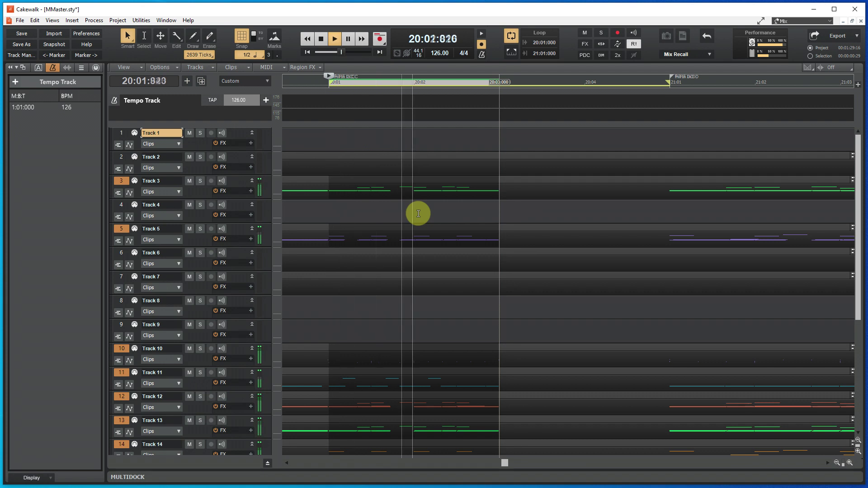
pyautogui.press('space')
pyautogui.press('space')
pyautogui.press('space')
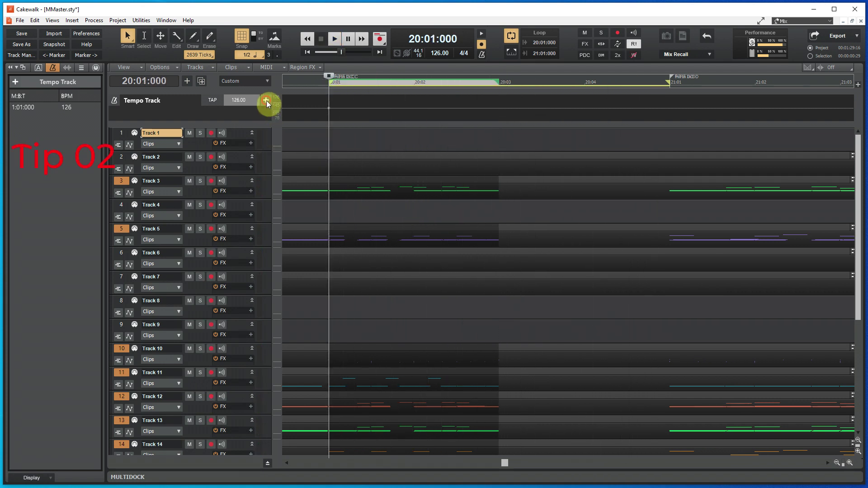
# Insert a tempo change at 20:01:000 in the Tempo Track and set it to 63 BPM.
pyautogui.click(266, 100)
pyautogui.doubleClick(68, 119)
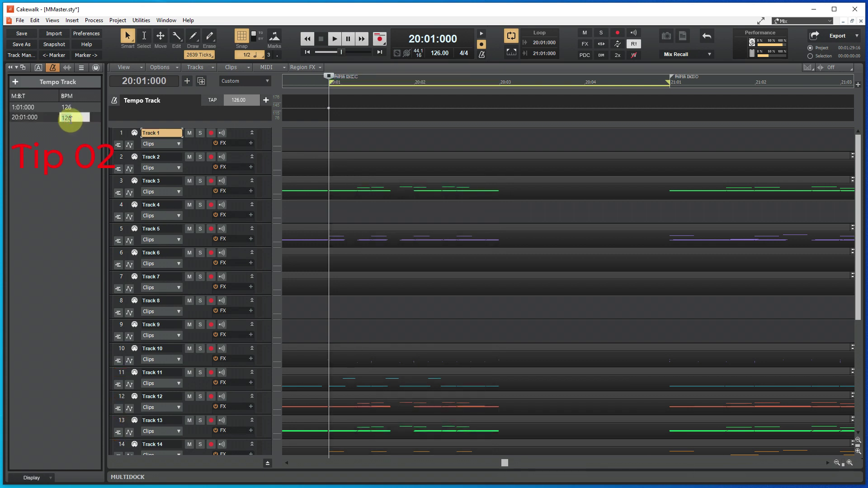
pyautogui.press('Return')
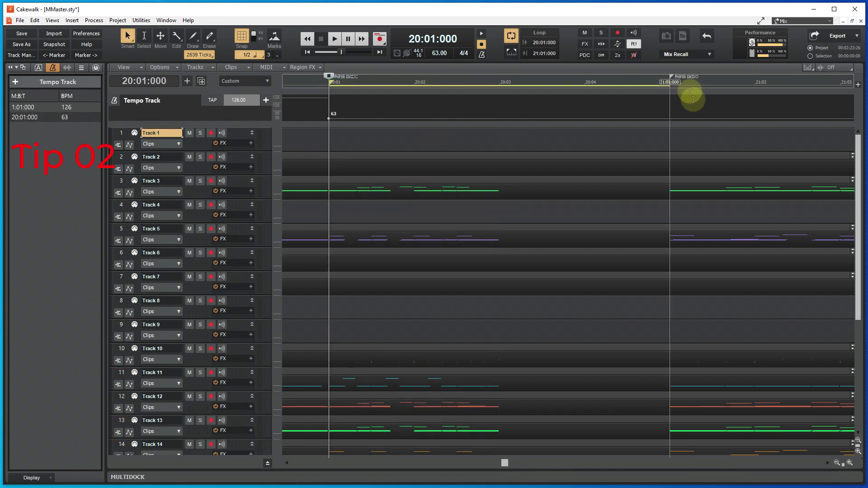
# Insert a tempo change at 21:01:000, set it to 126 BPM, and play the compressed Fill In C section.
pyautogui.click(673, 86)
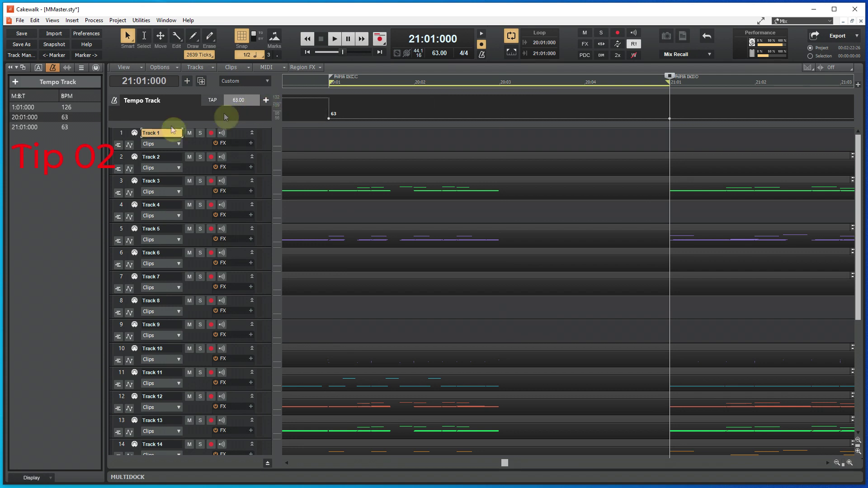
pyautogui.doubleClick(65, 128)
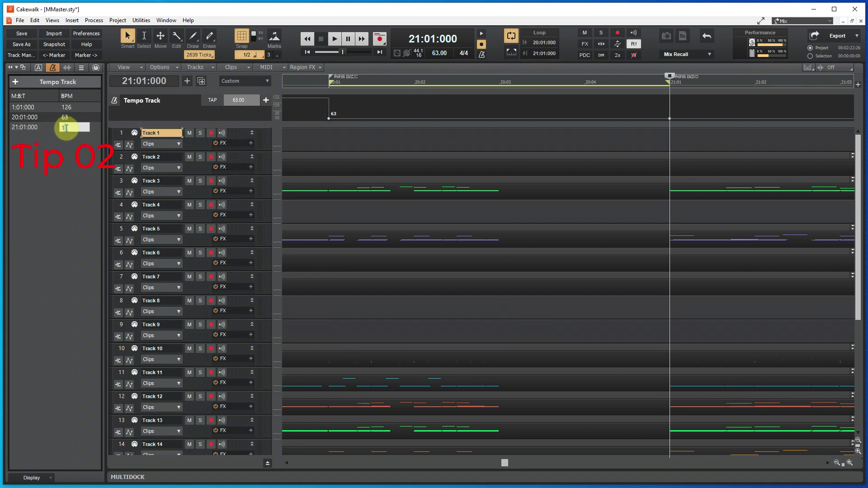
pyautogui.press('space')
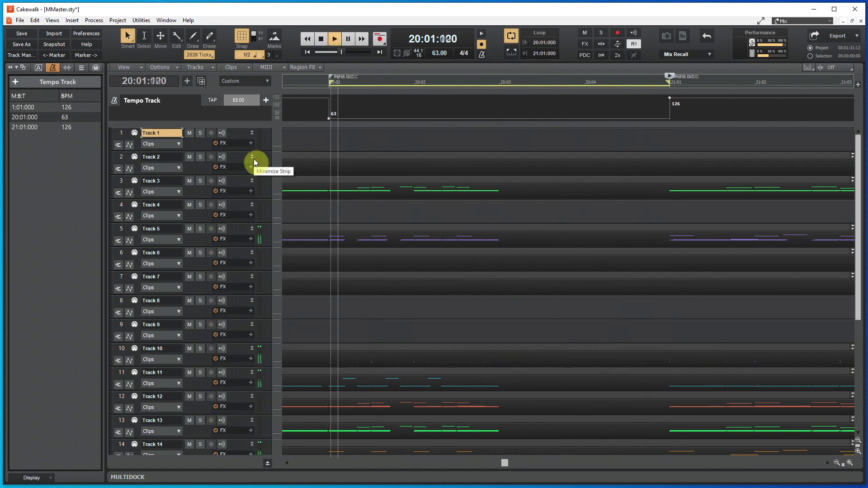
pyautogui.scroll(-1, 422, 209)
pyautogui.scroll(-2, 422, 210)
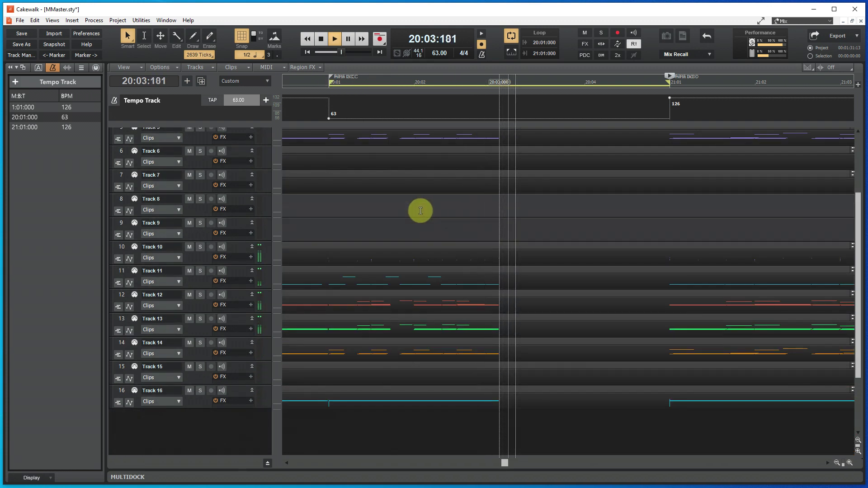
# Shorten the loop range to 20:01:000–20:03:000 and copy that range of Tracks 10 and 11 to 20:03:000.
pyautogui.hotkey('ctrl', 'shift', 'pagedown')
pyautogui.moveTo(599, 86); pyautogui.dragTo(494, 91)
pyautogui.hotkey('ctrl', 'shift', 'pageup')
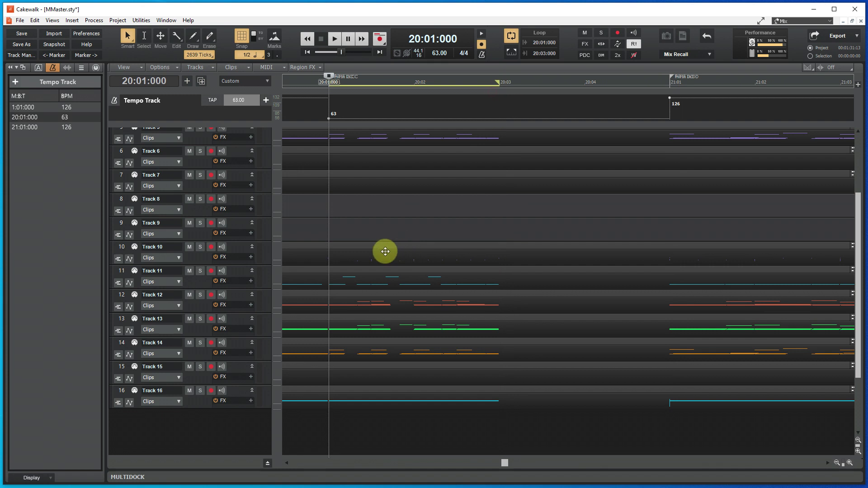
pyautogui.click(358, 245)
pyautogui.keyDown('ctrl'); pyautogui.click(356, 270); pyautogui.keyUp('ctrl')
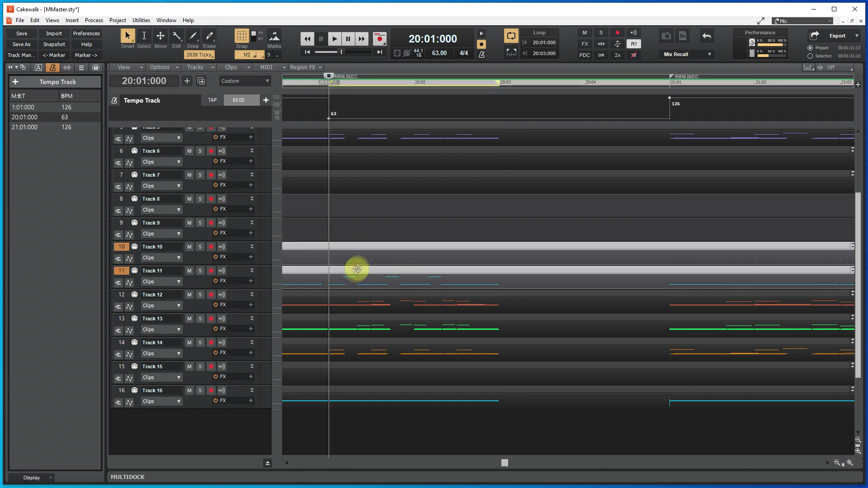
pyautogui.click(406, 71)
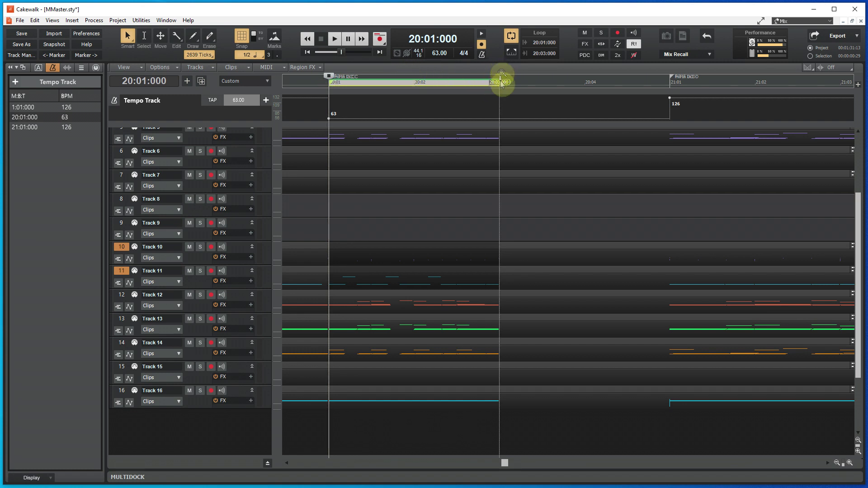
pyautogui.click(121, 249)
pyautogui.hotkey('ctrl', 'v')
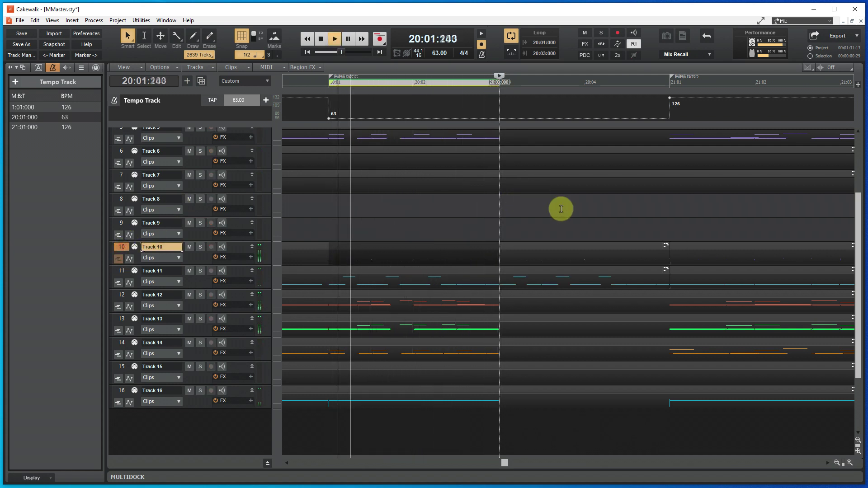
# Extend the loop end to 21:01:000 and open Track 10 in an enlarged Piano Roll view.
pyautogui.moveTo(498, 81); pyautogui.dragTo(642, 87)
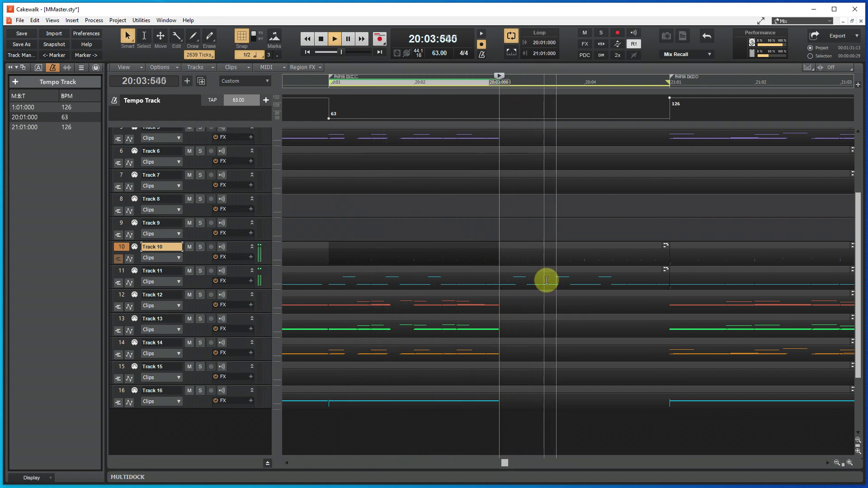
pyautogui.press('space')
pyautogui.doubleClick(557, 258)
pyautogui.moveTo(555, 357); pyautogui.dragTo(549, 187)
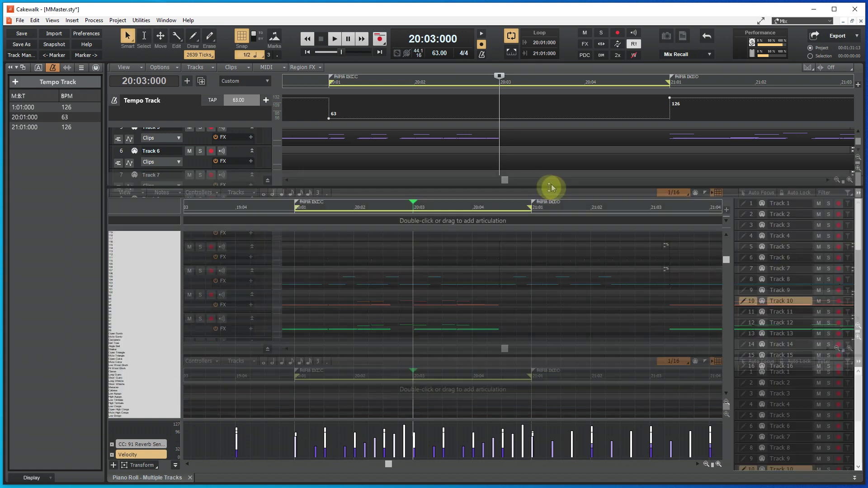
# Delete Track 10's copied drum notes between the hit at 20:03:000 and the last few hits of beat 20:04, and play the result.
pyautogui.scroll(-6, 544, 277)
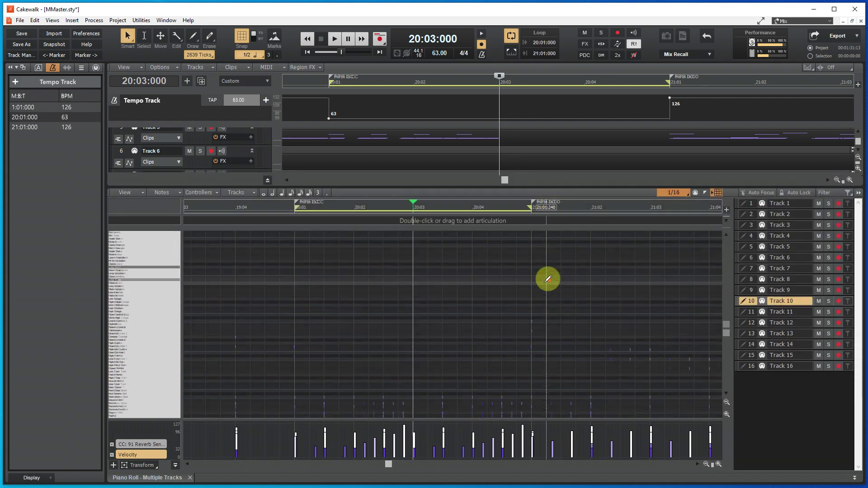
pyautogui.scroll(-2, 546, 283)
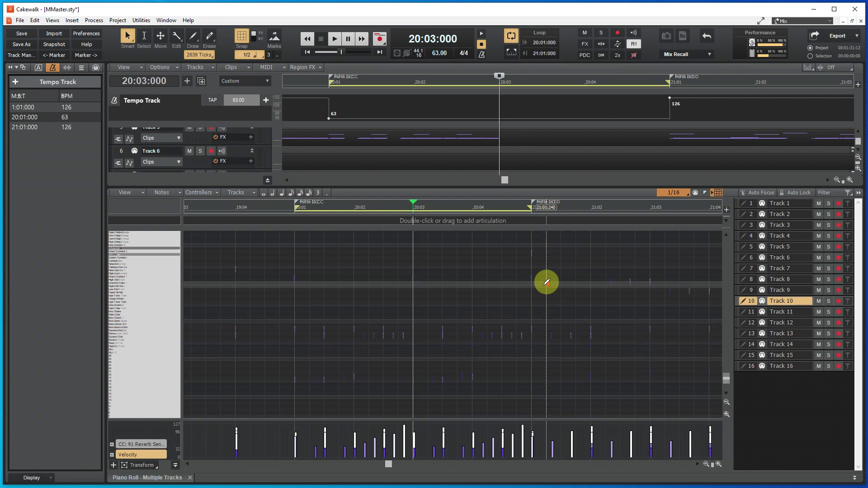
pyautogui.moveTo(431, 250); pyautogui.dragTo(502, 401)
pyautogui.press('Delete')
pyautogui.press('space')
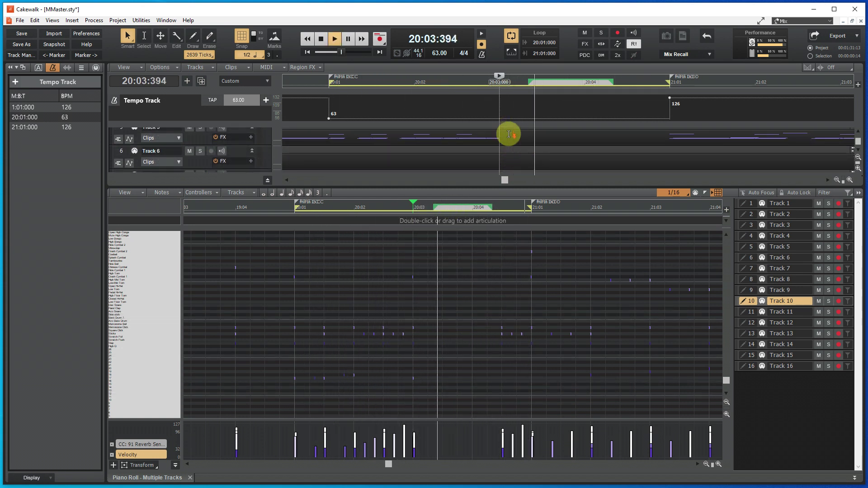
pyautogui.press('space')
# Delete Track 11's low notes from just after 20:03:000 up to 21:01:000 and lengthen the last remaining one to about 20:03:480.
pyautogui.scroll(4, 508, 134)
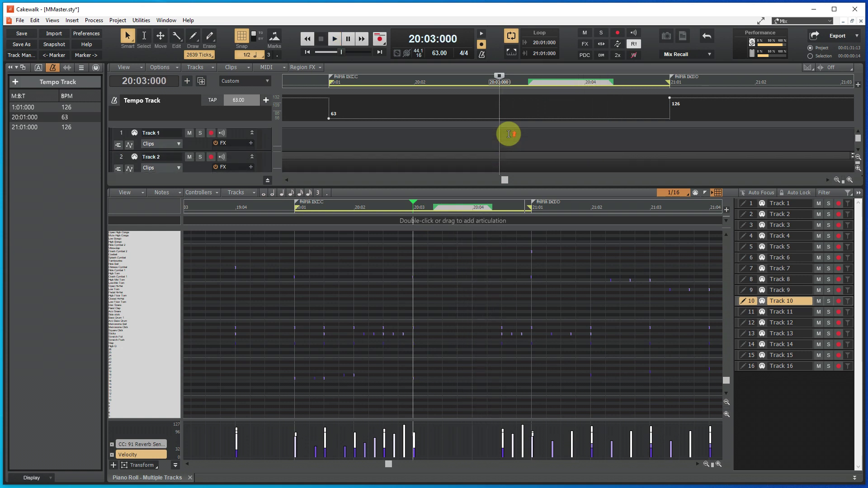
pyautogui.scroll(-9, 509, 134)
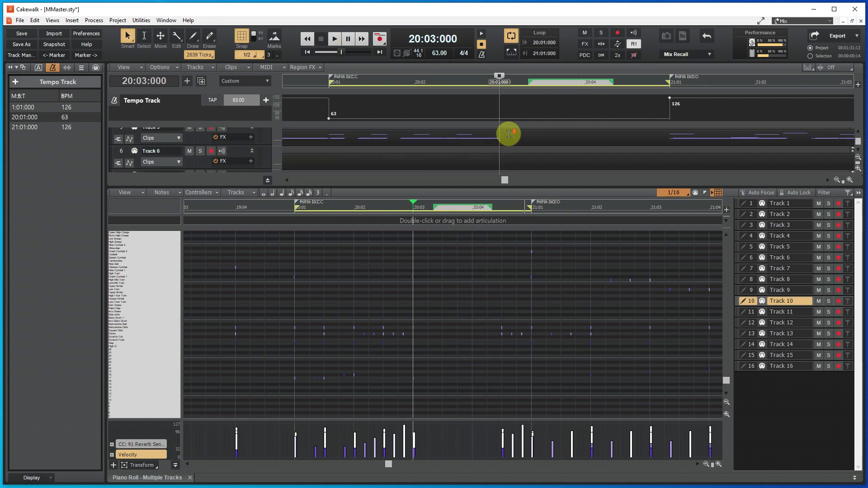
pyautogui.scroll(-1, 508, 134)
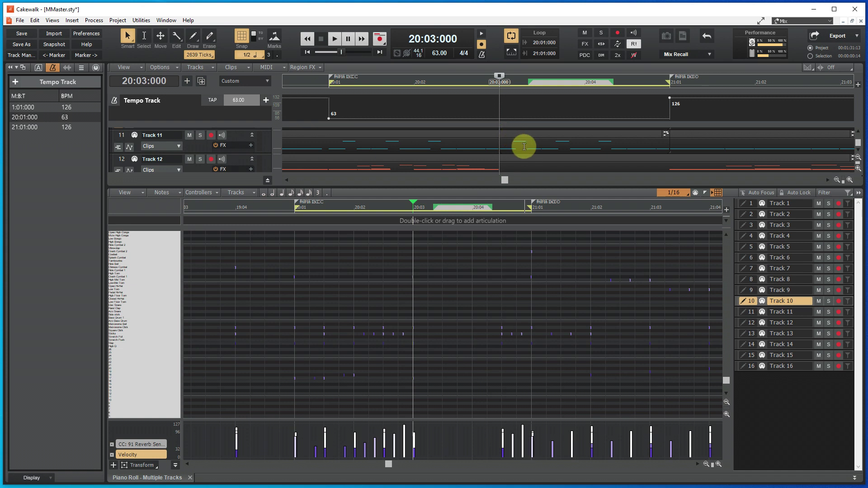
pyautogui.click(524, 146)
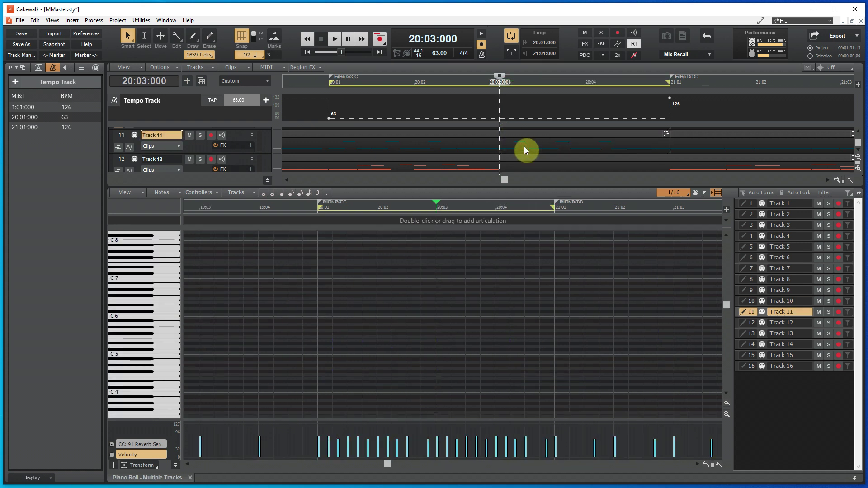
pyautogui.scroll(-6, 501, 312)
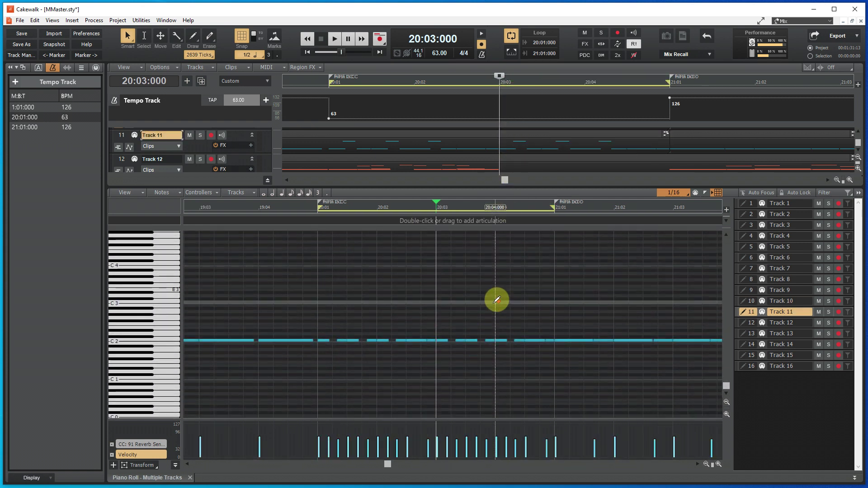
pyautogui.moveTo(452, 334); pyautogui.dragTo(552, 348)
pyautogui.press('Delete')
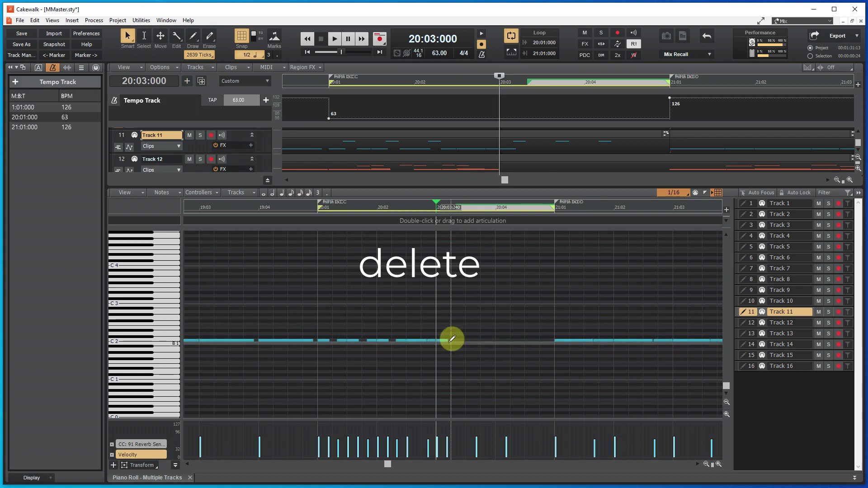
pyautogui.moveTo(450, 339); pyautogui.dragTo(470, 340)
pyautogui.press('space')
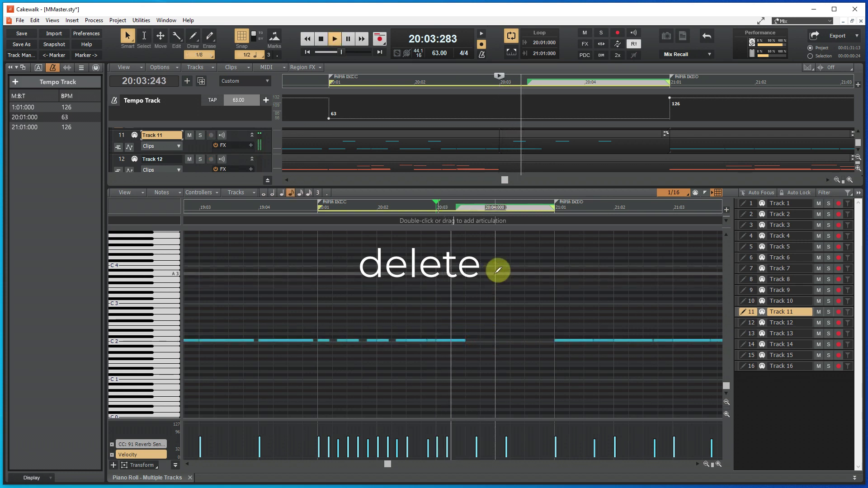
# Delete Track 11's copied high notes in beats 20:03 and 20:04.
pyautogui.scroll(10, 497, 270)
pyautogui.scroll(5, 499, 270)
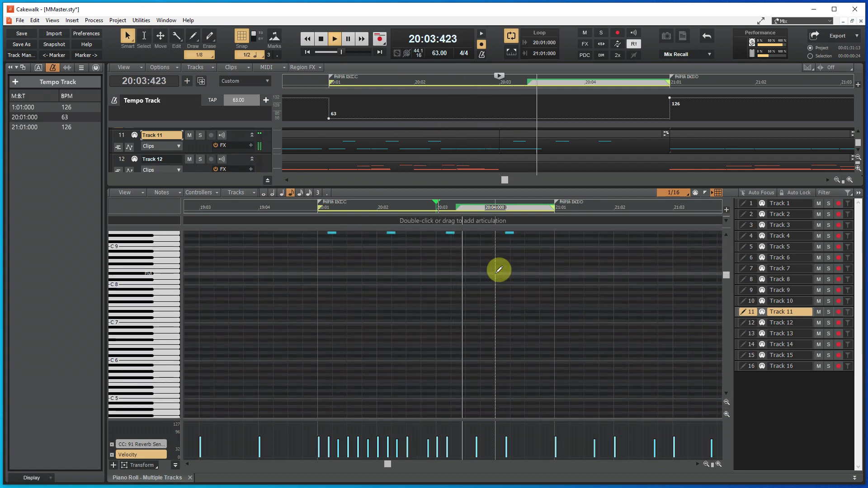
pyautogui.press('space')
pyautogui.moveTo(445, 248); pyautogui.dragTo(522, 277)
pyautogui.press('Delete')
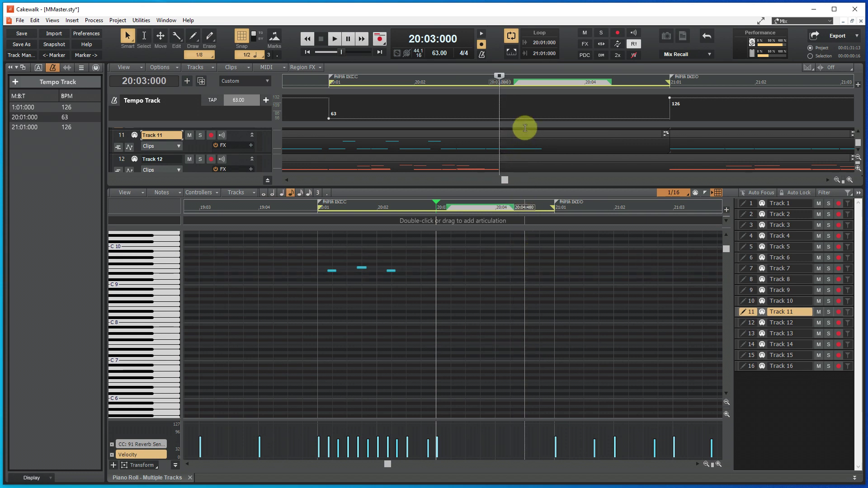
# Copy Track 12's chord at 20:01:000 and paste it at 20:03:000.
pyautogui.scroll(5, 525, 128)
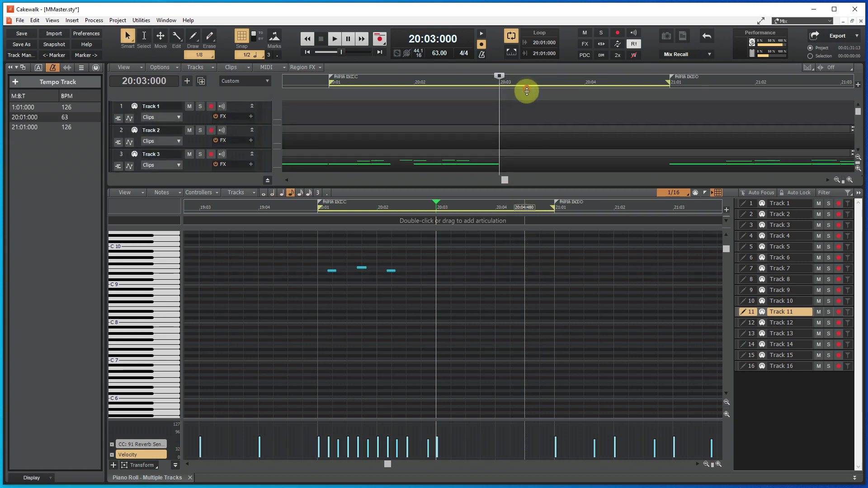
pyautogui.scroll(-3, 530, 132)
pyautogui.scroll(-7, 529, 132)
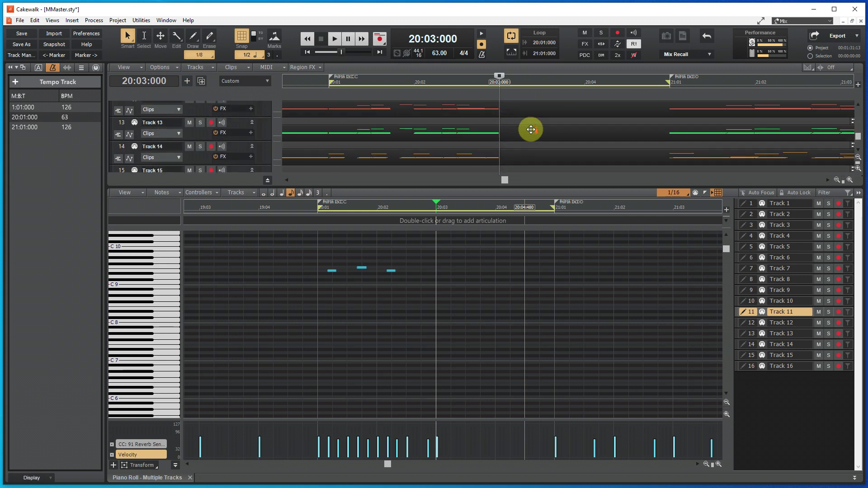
pyautogui.scroll(1, 531, 130)
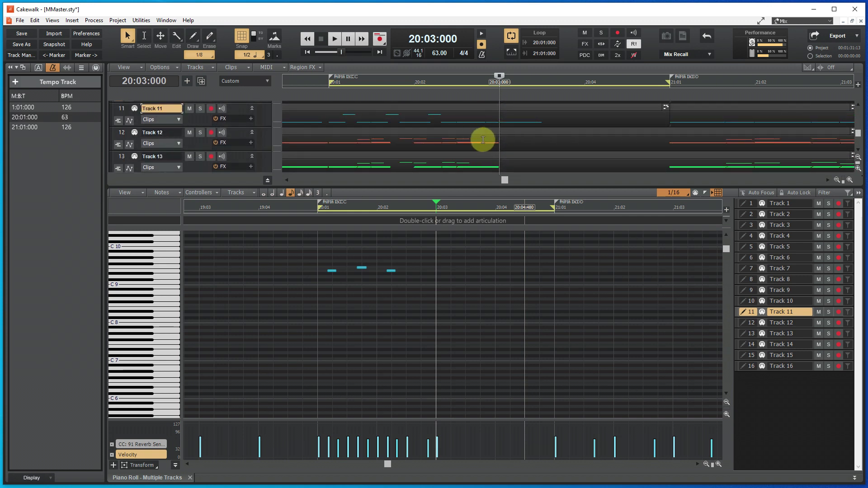
pyautogui.click(483, 141)
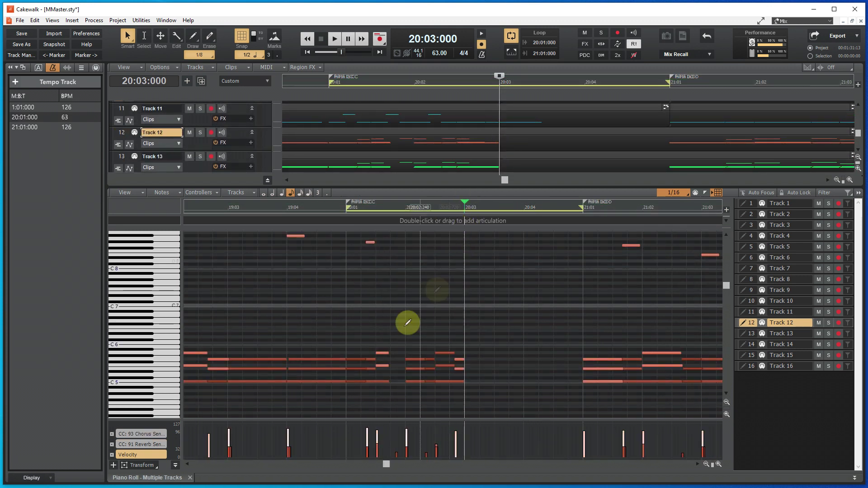
pyautogui.moveTo(367, 378); pyautogui.dragTo(367, 387)
pyautogui.hotkey('ctrl', 'c')
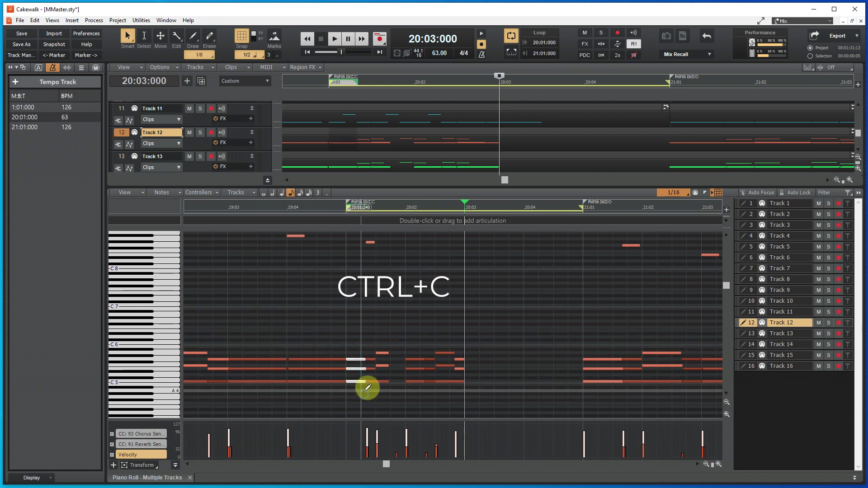
pyautogui.hotkey('ctrl', 'v')
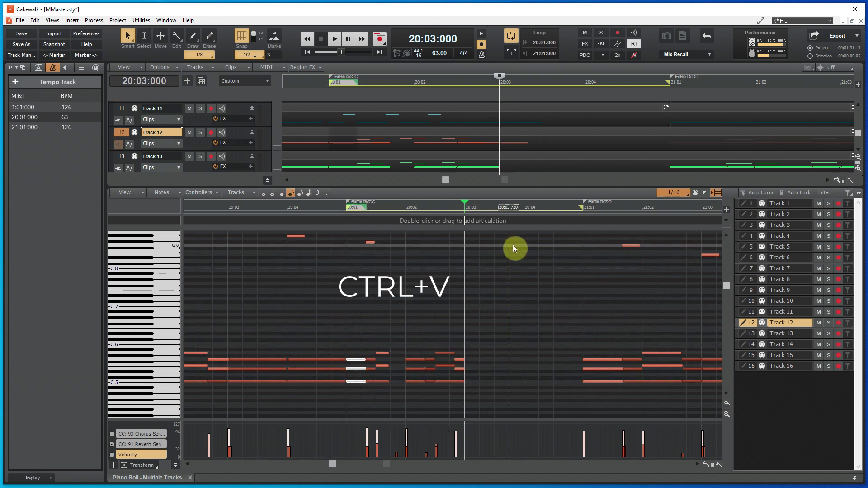
# Copy Track 13's chord at 20:01:000 and paste it at 20:03:000.
pyautogui.click(491, 132)
pyautogui.scroll(-1, 365, 322)
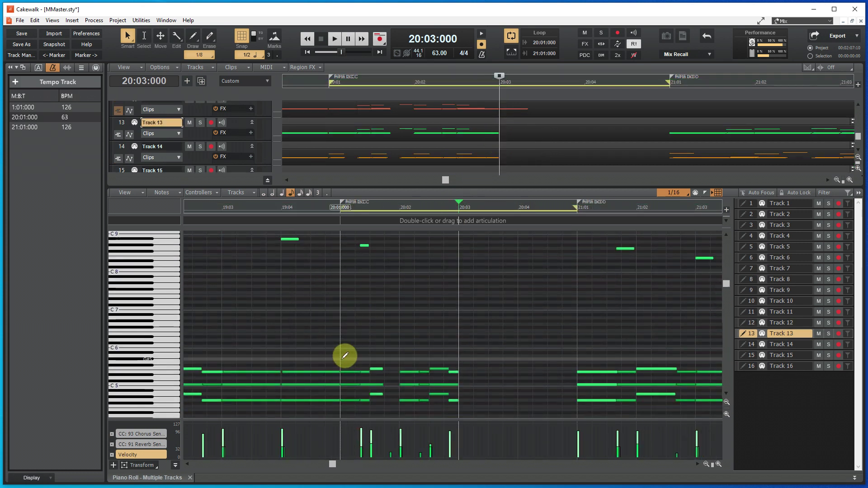
pyautogui.scroll(-2, 357, 388)
pyautogui.moveTo(356, 389); pyautogui.dragTo(355, 387)
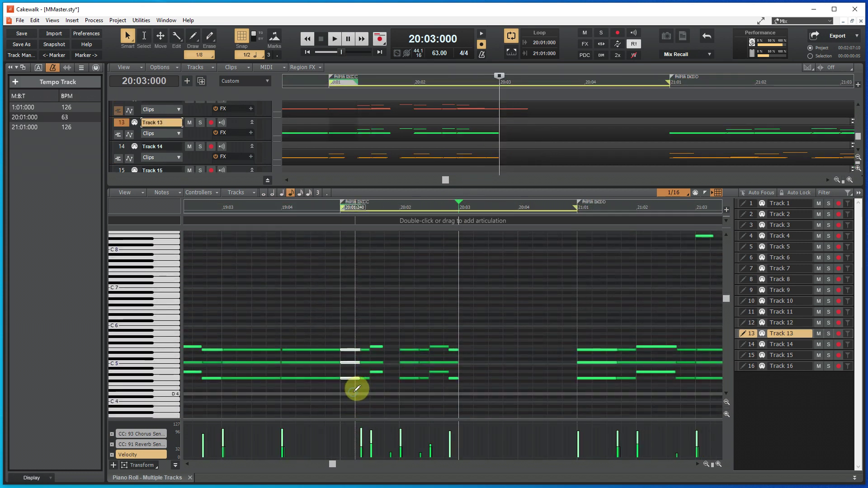
pyautogui.hotkey('ctrl', 'c')
pyautogui.hotkey('ctrl', 'v')
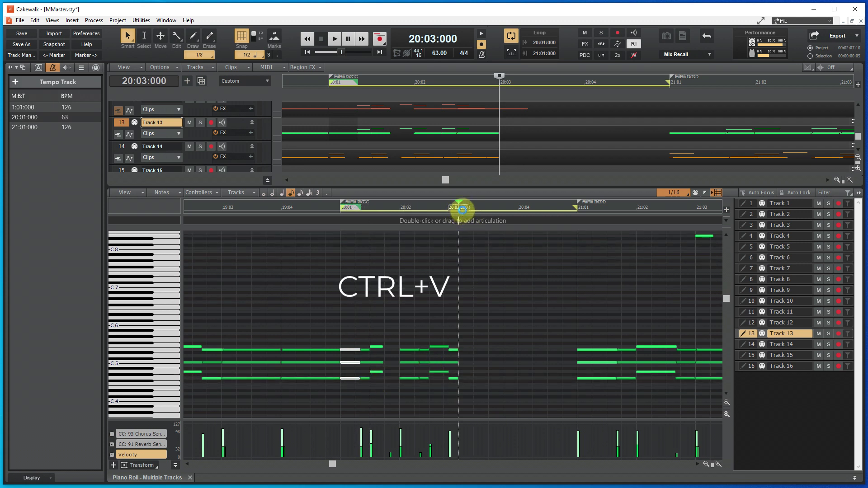
# Copy Track 14's notes at 20:01:000 and paste them at 20:03:000.
pyautogui.scroll(-1, 500, 128)
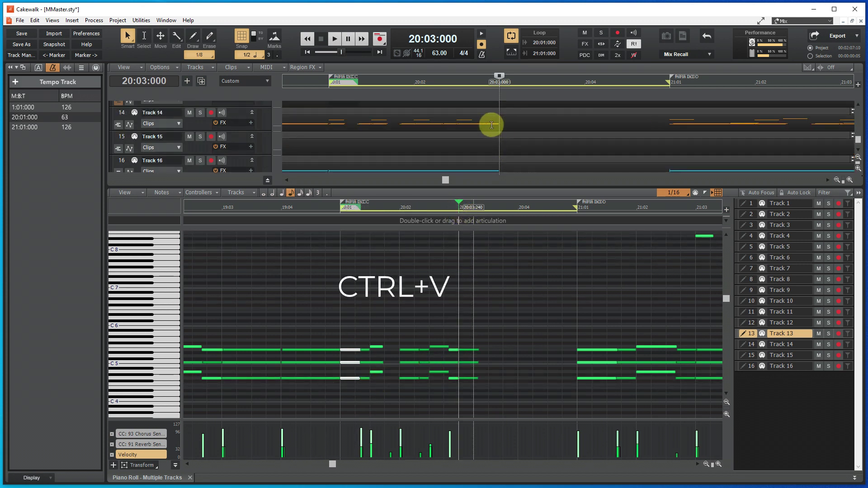
pyautogui.click(491, 125)
pyautogui.scroll(-1, 366, 359)
pyautogui.scroll(-1, 357, 358)
pyautogui.moveTo(346, 343); pyautogui.dragTo(354, 398)
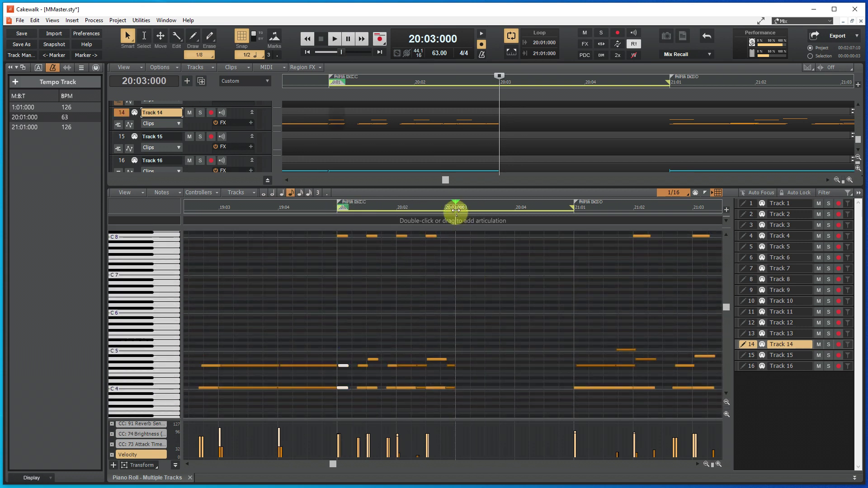
pyautogui.hotkey('ctrl', 'v')
# Lengthen Track 16's three sustained notes starting at 20:01 to about 2307 ticks, past 20:03:000.
pyautogui.scroll(-3, 497, 136)
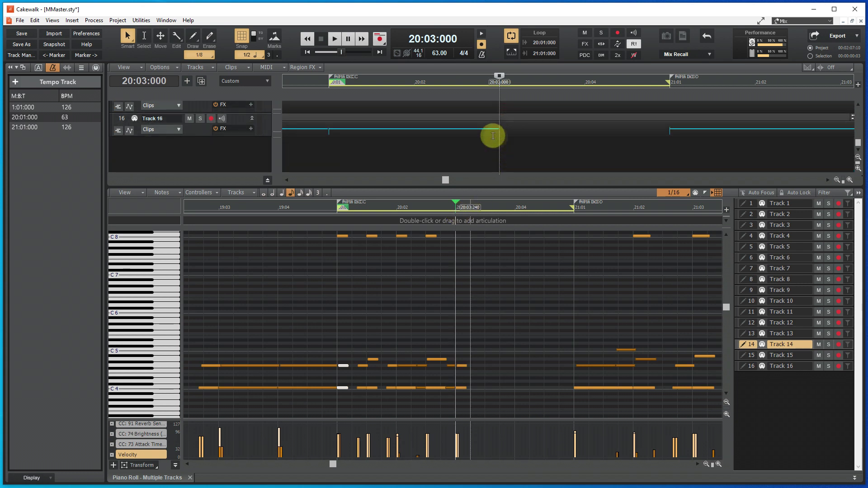
pyautogui.click(491, 130)
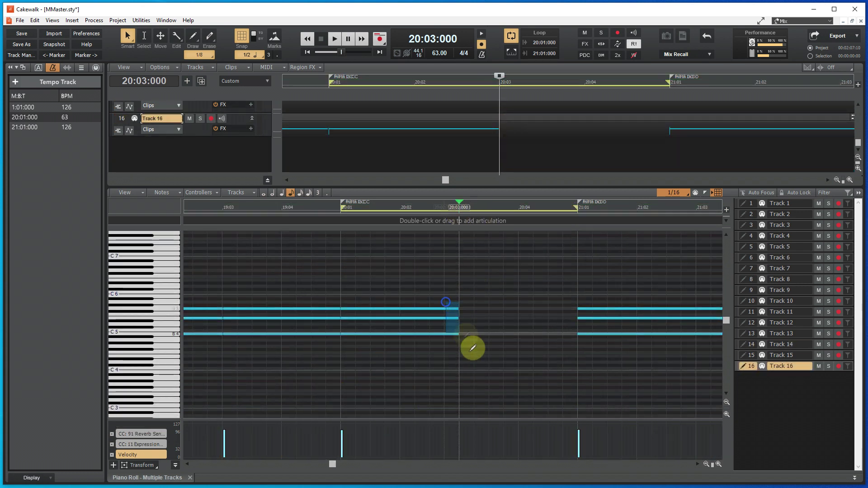
pyautogui.moveTo(459, 308); pyautogui.dragTo(483, 307)
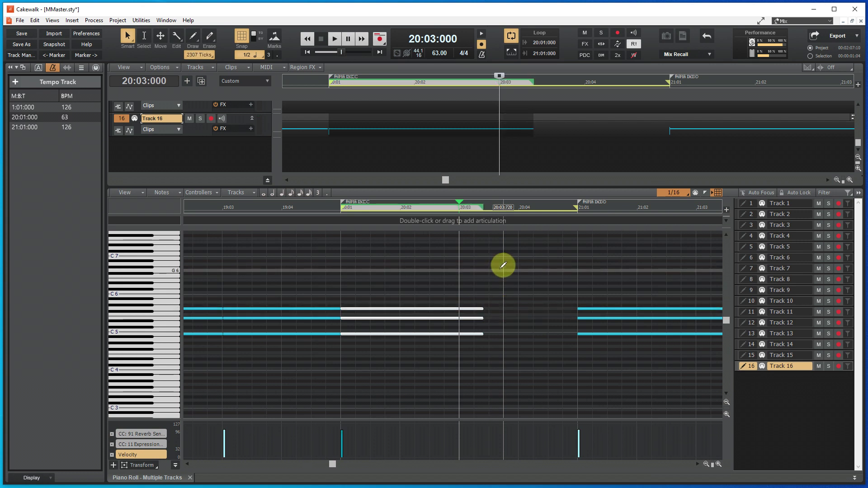
# Play back the looped Fill In C bar with the piano roll collapsed to check all tracks together.
pyautogui.press('space')
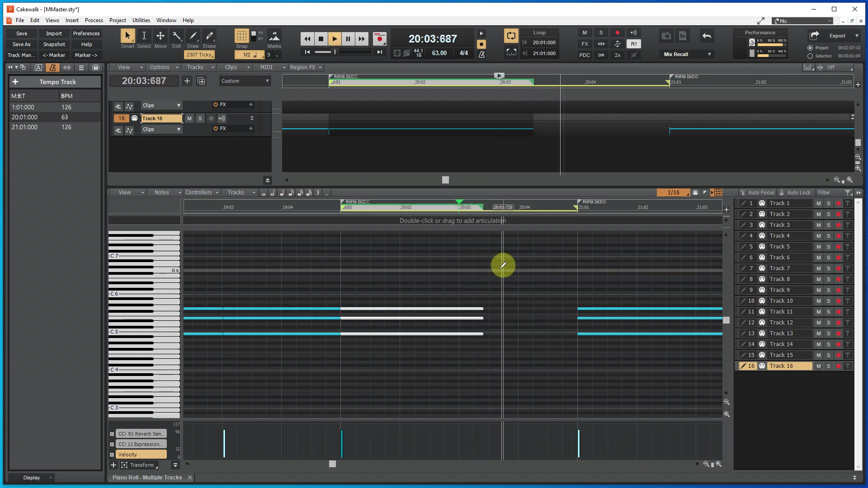
pyautogui.click(189, 475)
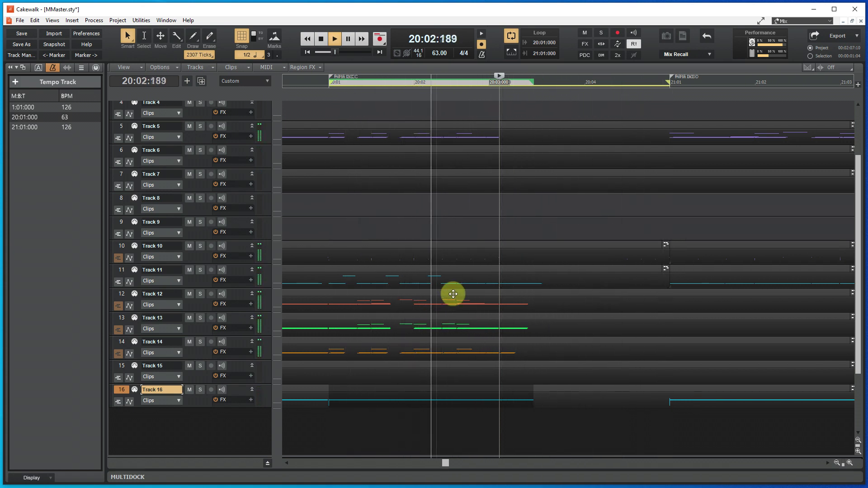
pyautogui.press('space')
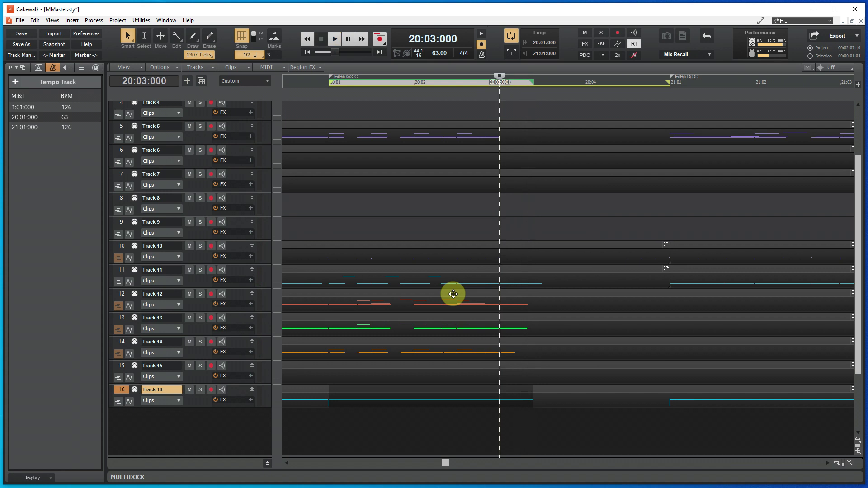
# Save the edited MMaster.sty and exit Cakewalk to return to MixMaster.
pyautogui.click(20, 20)
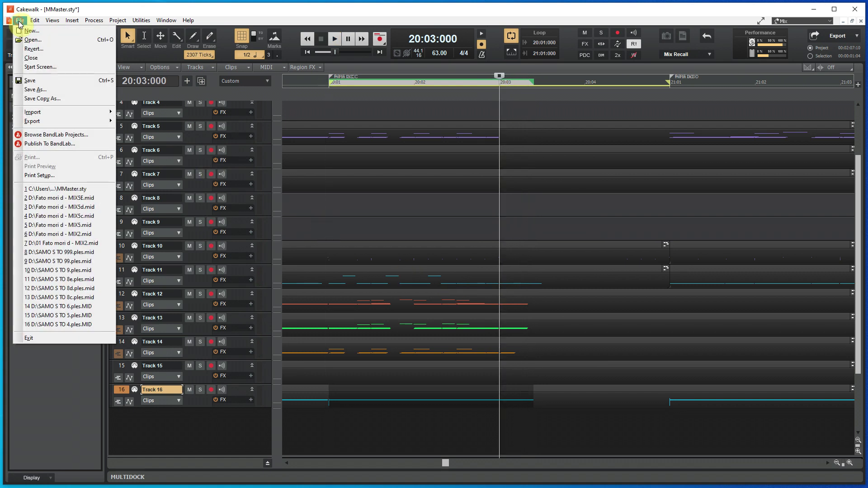
pyautogui.click(38, 83)
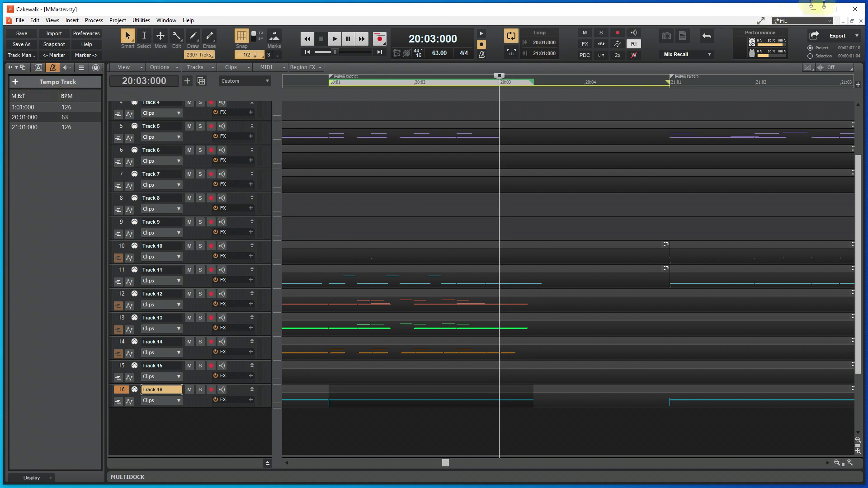
pyautogui.click(854, 10)
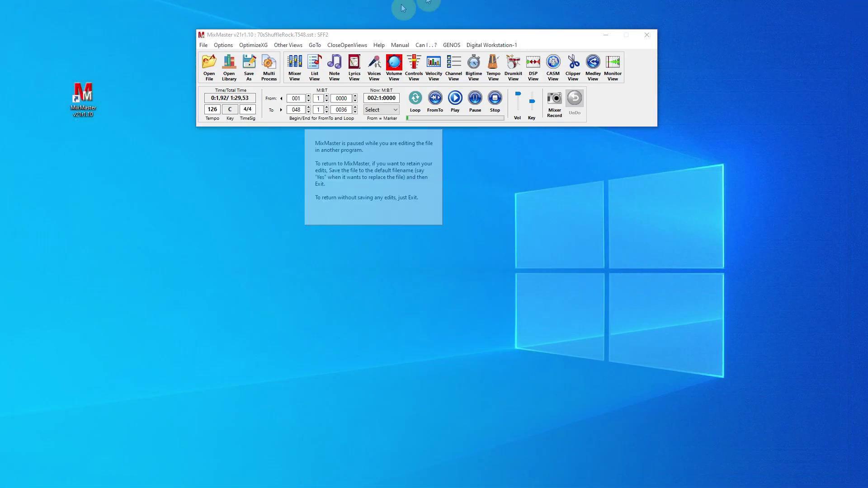
# In the event list, shift all events from the Main A marker through the last event earlier by 44 ticks.
pyautogui.click(318, 67)
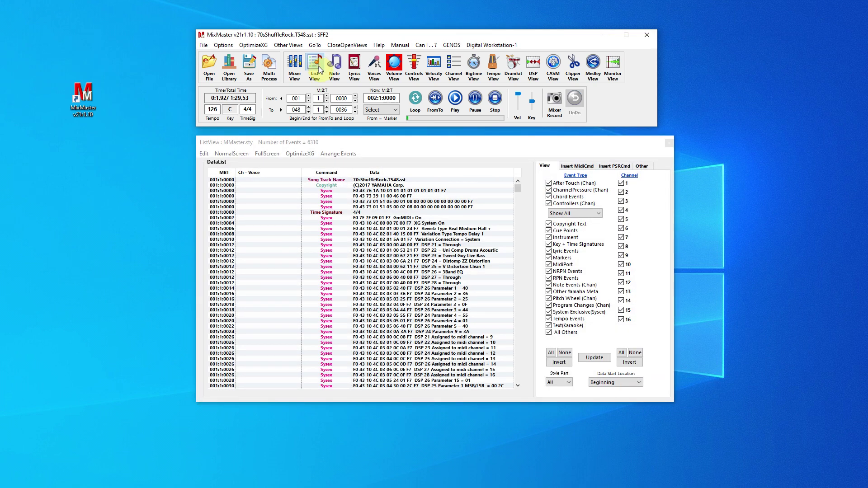
pyautogui.click(638, 384)
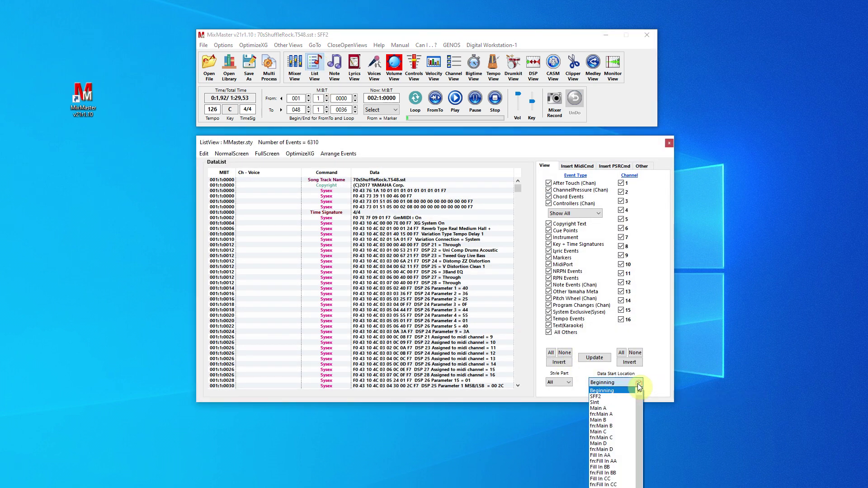
pyautogui.click(604, 409)
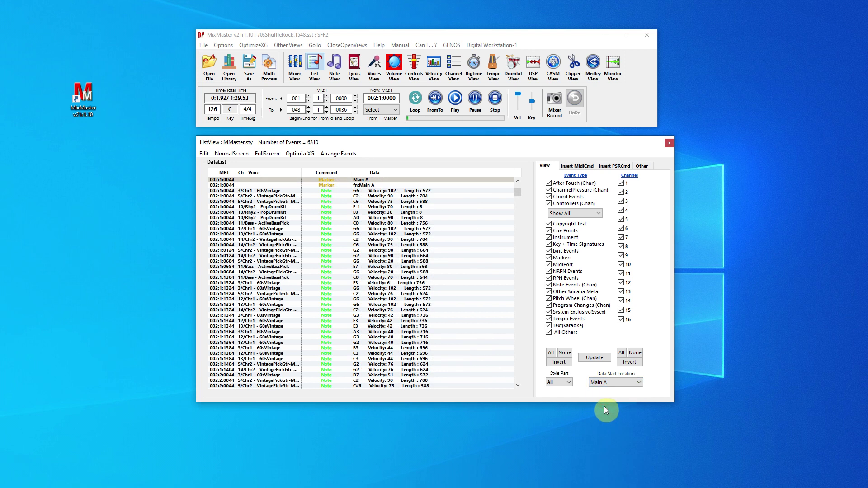
pyautogui.click(244, 180)
pyautogui.moveTo(518, 188); pyautogui.dragTo(520, 387)
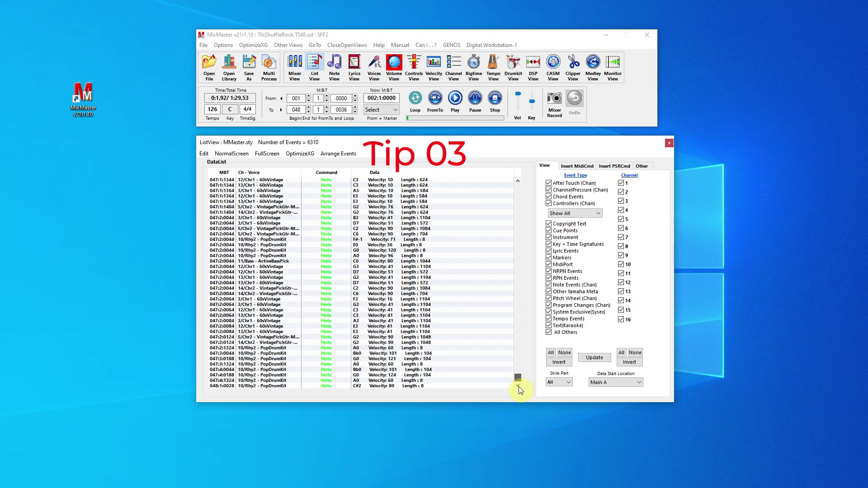
pyautogui.keyDown('shift'); pyautogui.click(257, 387); pyautogui.keyUp('shift')
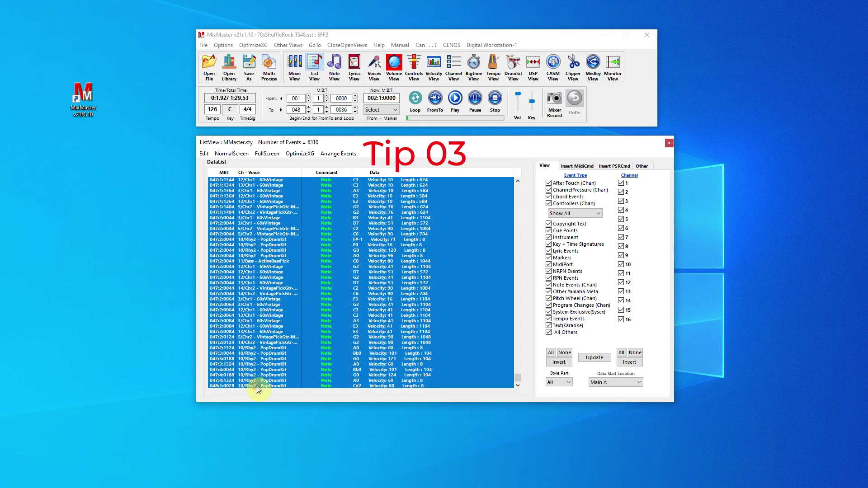
pyautogui.rightClick(283, 251)
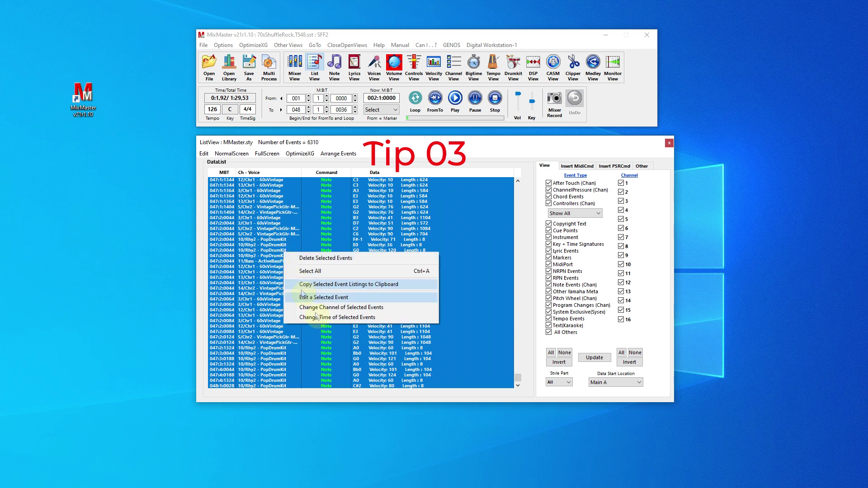
pyautogui.click(326, 318)
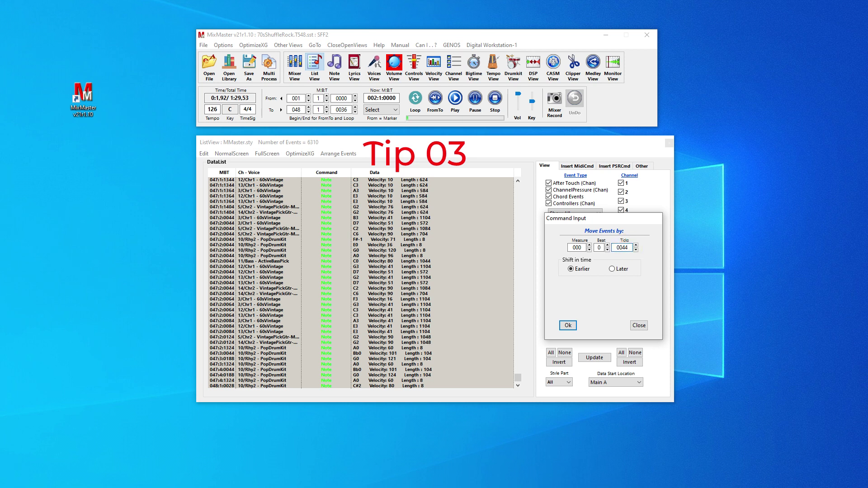
pyautogui.click(570, 325)
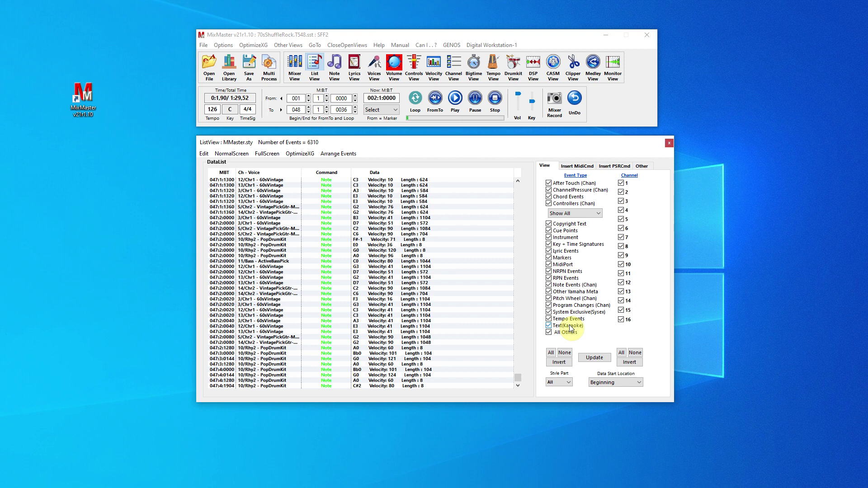
# Move the tempo event at the start of Fill In CC to measure 020, beat 1, tick 1.
pyautogui.click(638, 383)
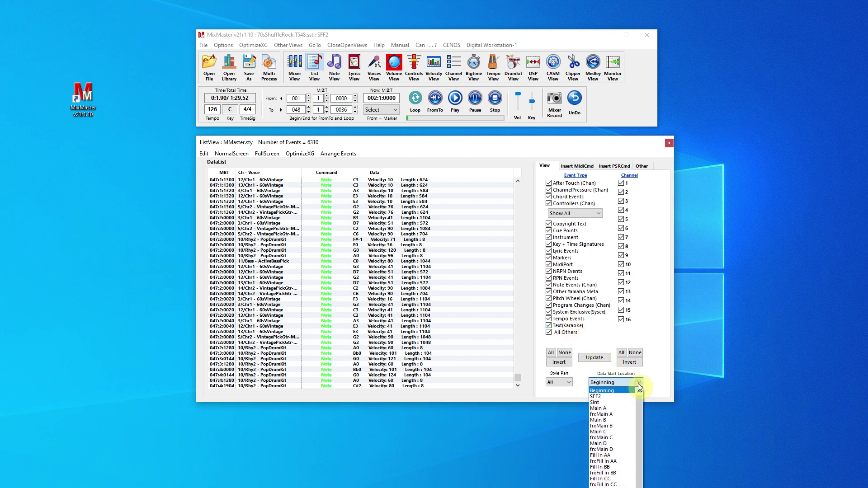
pyautogui.click(602, 478)
pyautogui.click(518, 181)
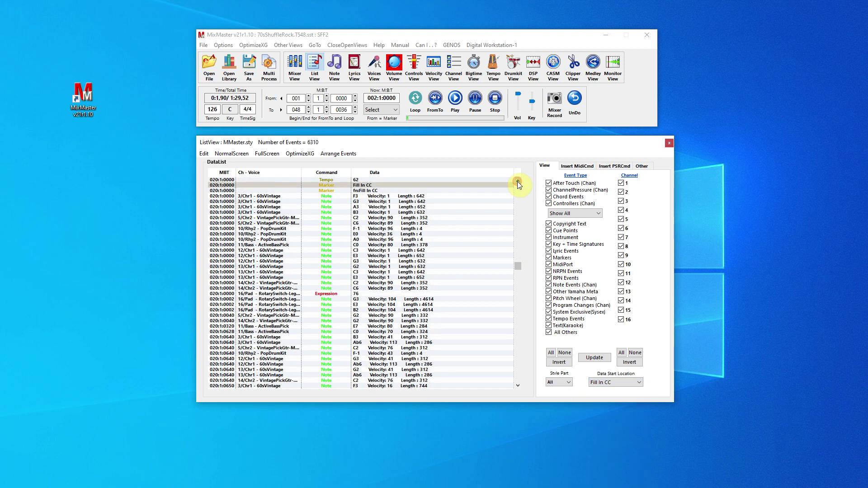
pyautogui.click(329, 217)
pyautogui.rightClick(329, 217)
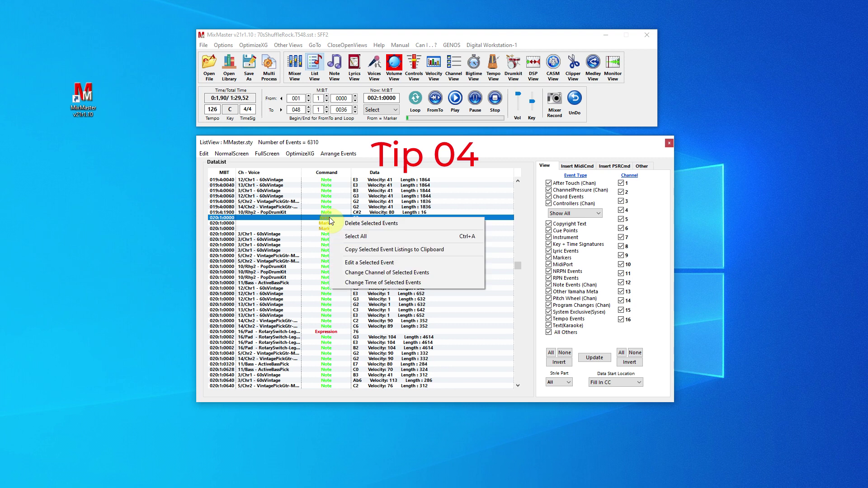
pyautogui.click(361, 262)
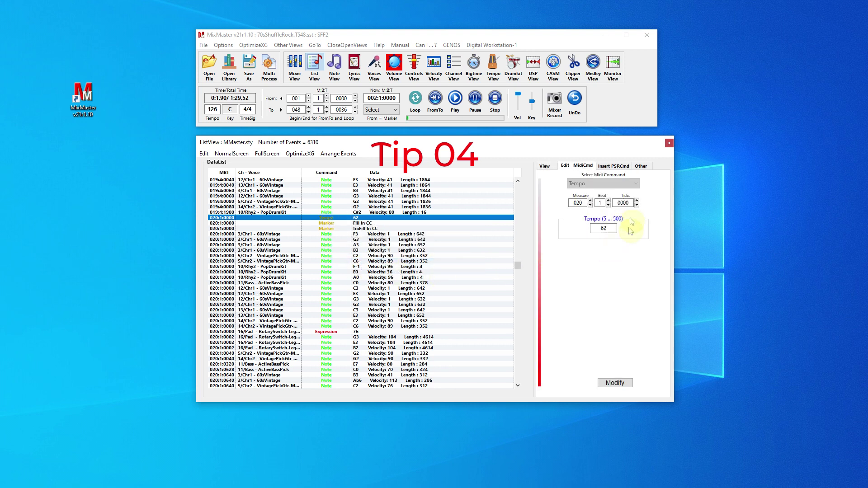
pyautogui.click(637, 201)
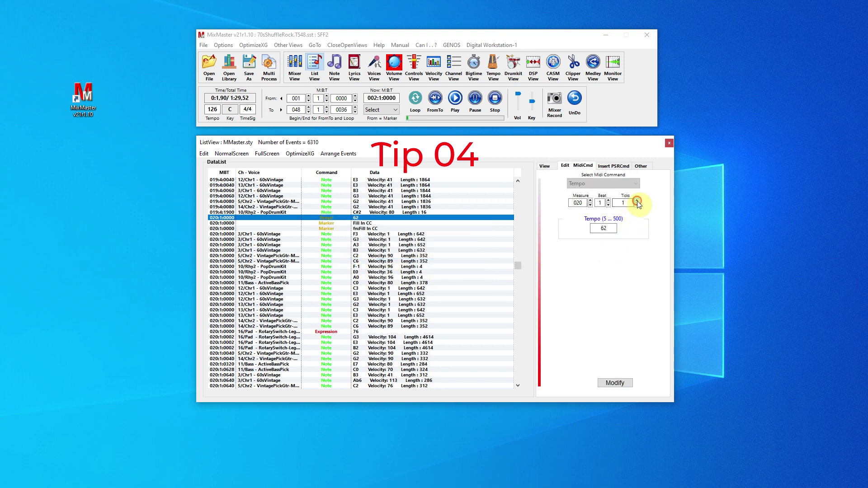
pyautogui.click(614, 382)
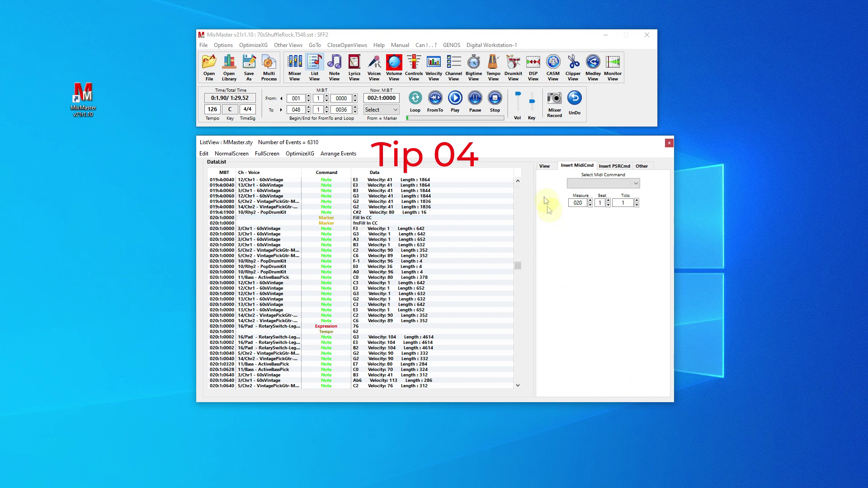
# Move the tempo event at the start of Fill In DD to measure 021, beat 1, tick 1.
pyautogui.click(544, 166)
pyautogui.click(638, 384)
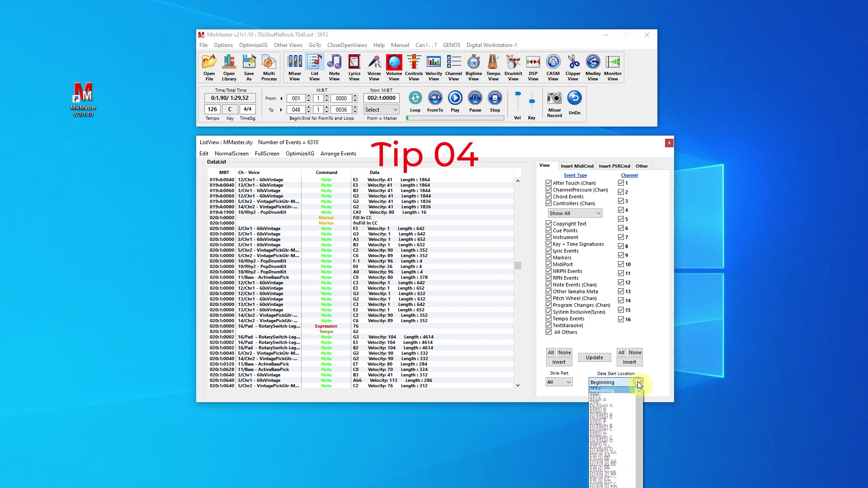
pyautogui.click(606, 476)
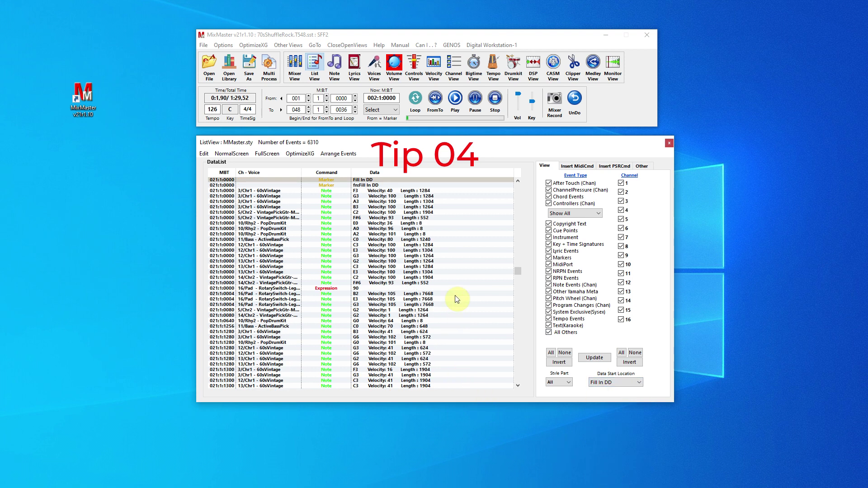
pyautogui.scroll(4, 464, 270)
pyautogui.rightClick(329, 240)
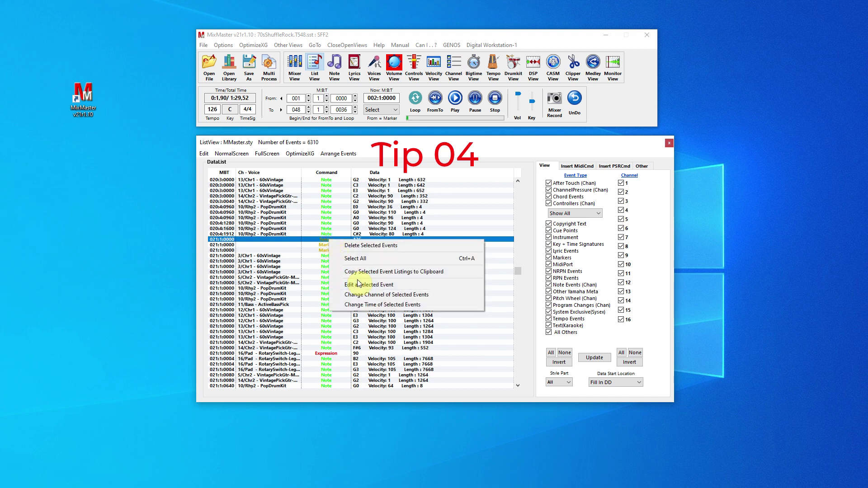
pyautogui.click(359, 284)
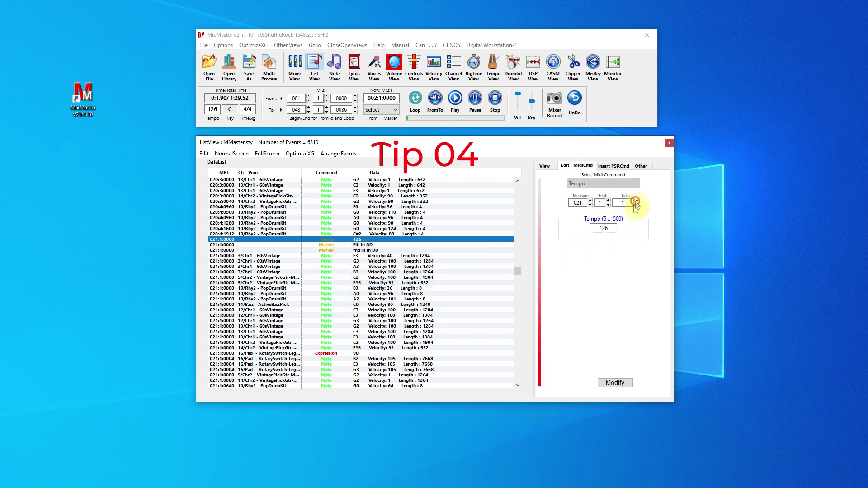
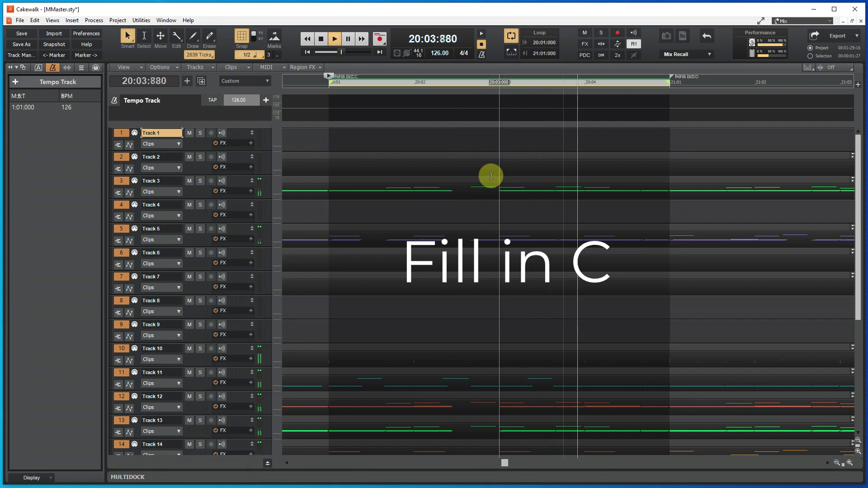
# Apply Length at 50 percent to the Fill In C start times and durations, with Stretch Audio off, and play back the section.
pyautogui.click(94, 20)
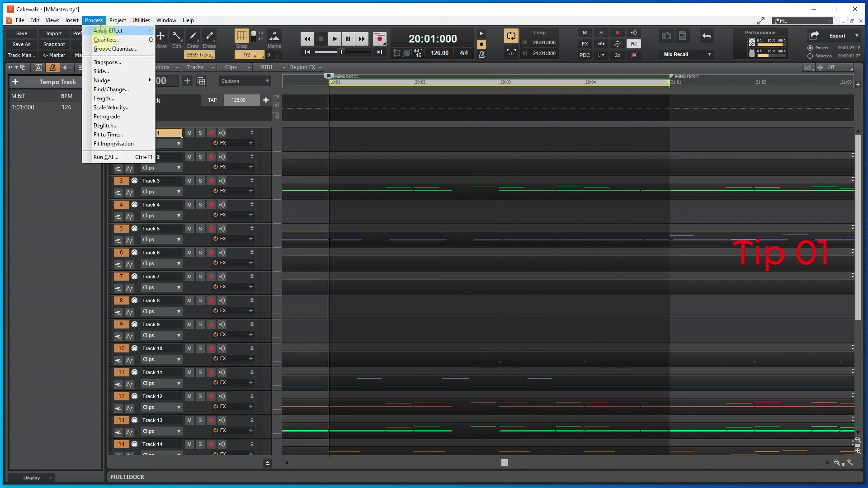
pyautogui.click(112, 98)
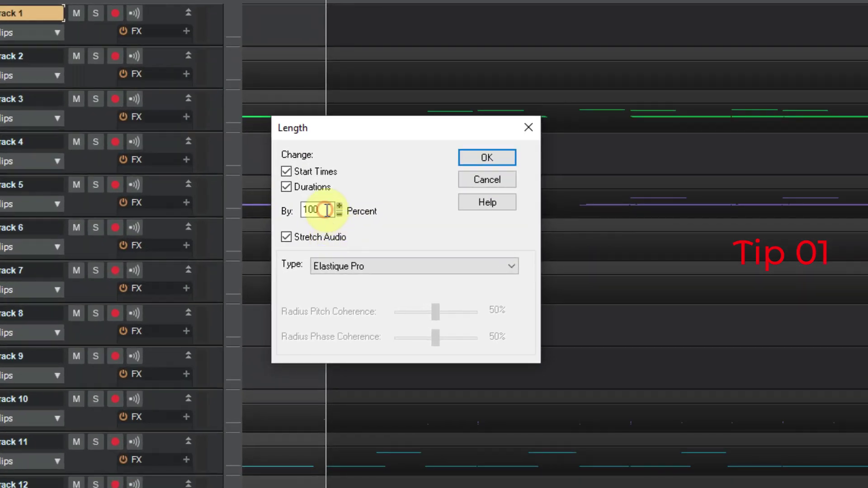
pyautogui.doubleClick(326, 210)
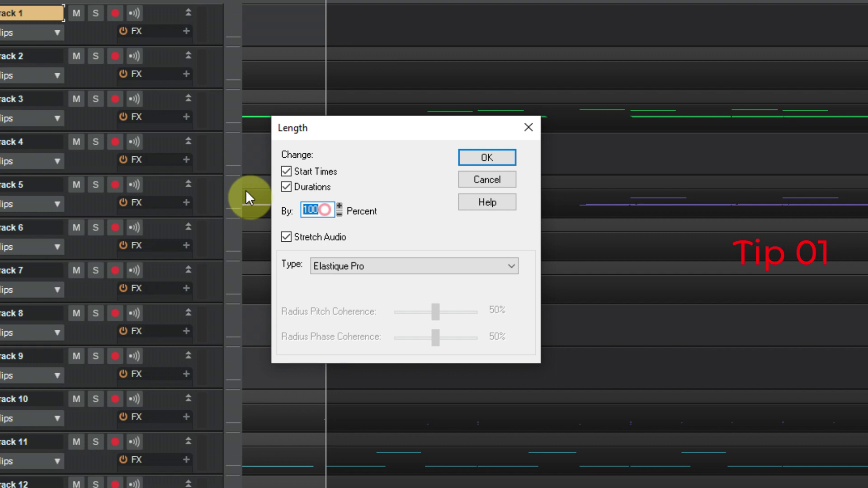
pyautogui.write('50')
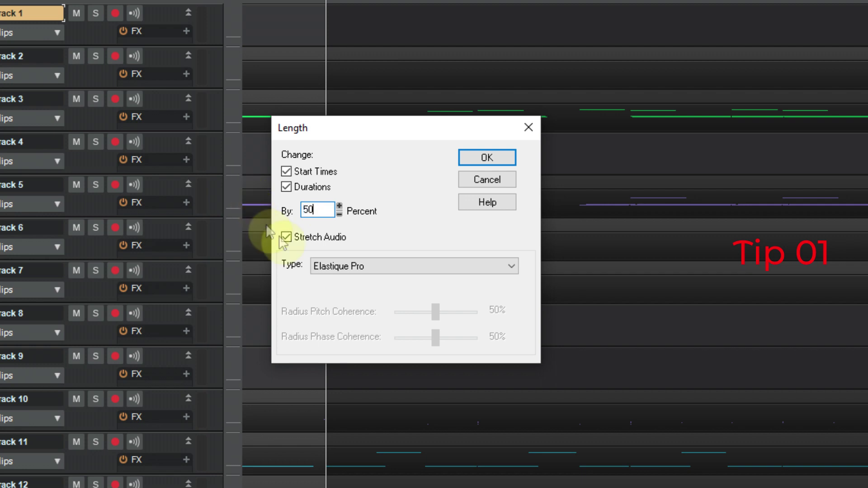
pyautogui.click(285, 236)
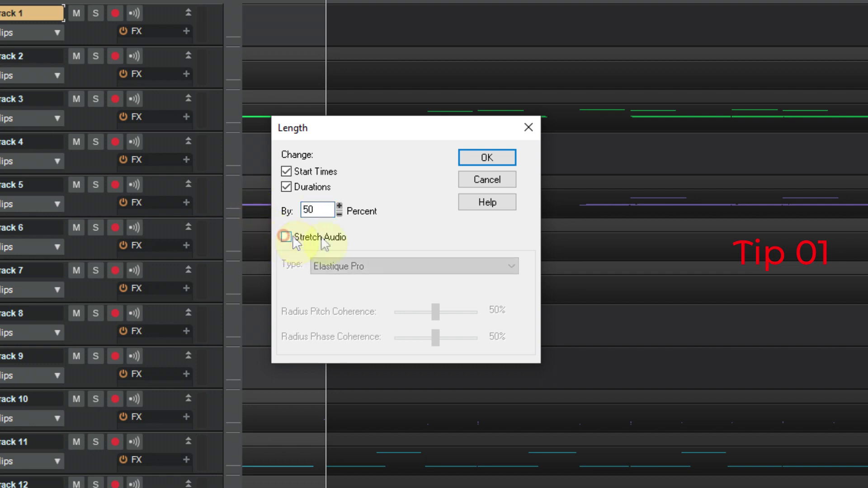
pyautogui.click(487, 157)
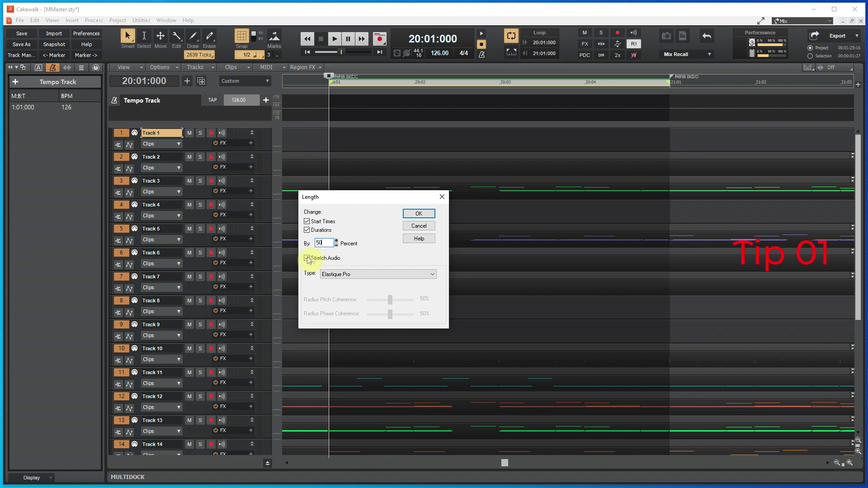
pyautogui.click(306, 259)
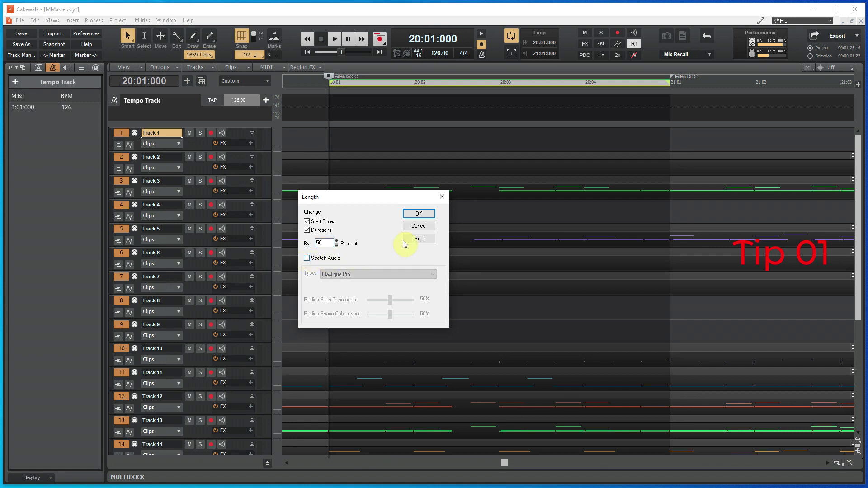
pyautogui.click(418, 214)
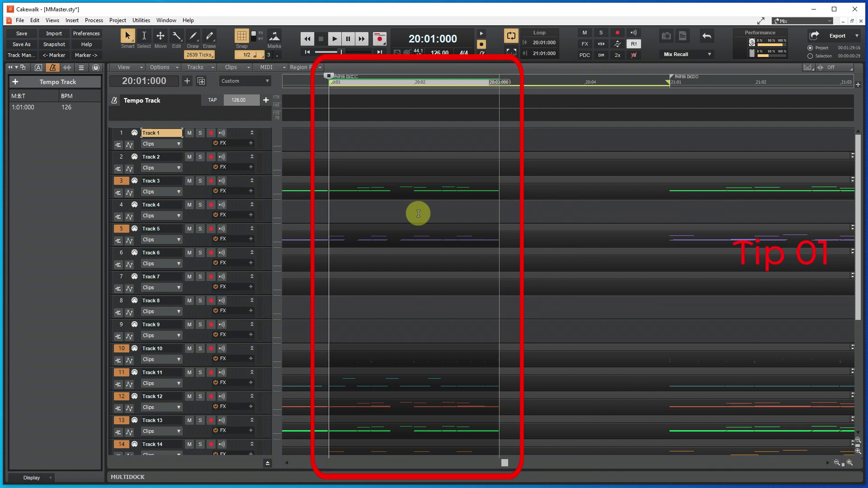
pyautogui.press('space')
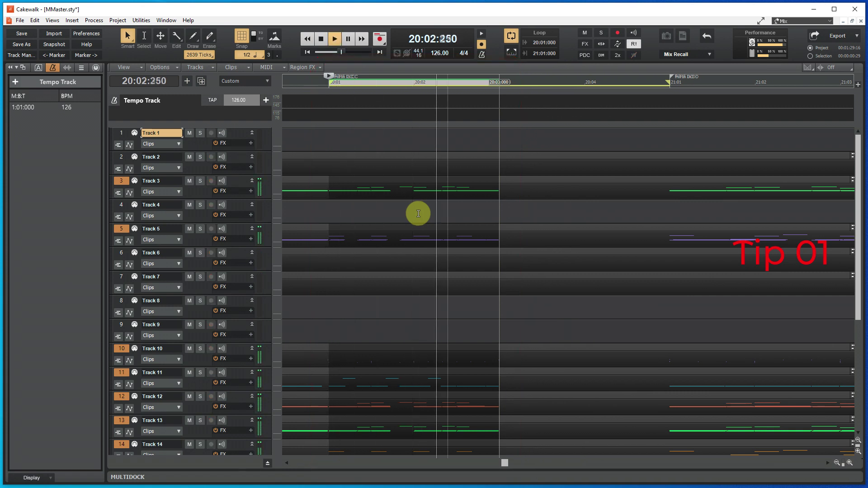
pyautogui.press('space')
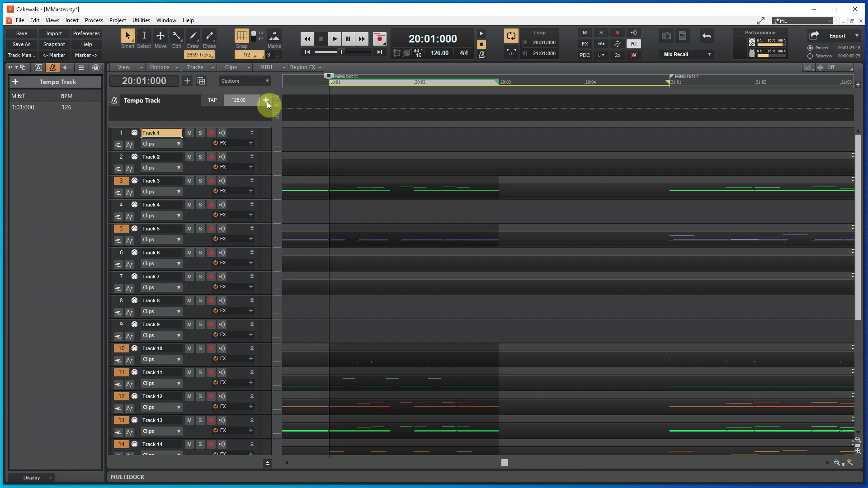
# Add a tempo event of 63 BPM at 20:01:000, the start of Fill In C.
pyautogui.click(266, 100)
pyautogui.doubleClick(71, 119)
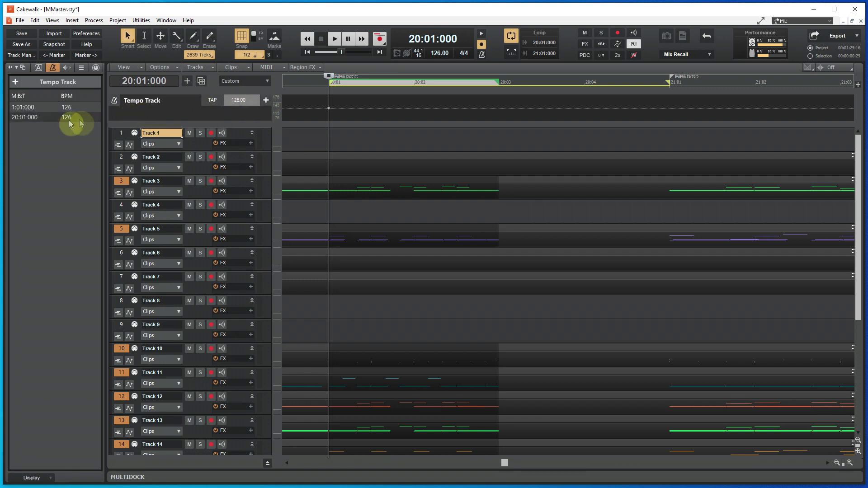
pyautogui.write('63')
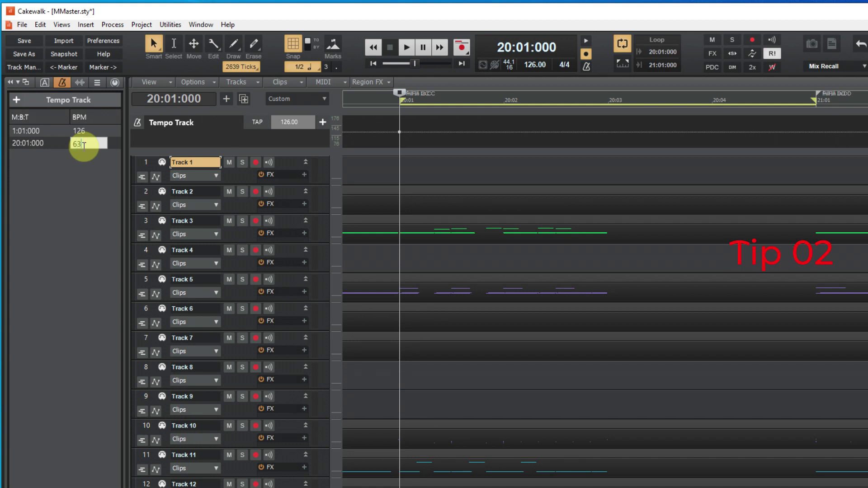
pyautogui.press('Return')
# Add a tempo event of 126 BPM at 21:01:000 and play back Fill In C at the new tempo.
pyautogui.click(816, 98)
pyautogui.click(323, 122)
pyautogui.doubleClick(77, 155)
pyautogui.write('126')
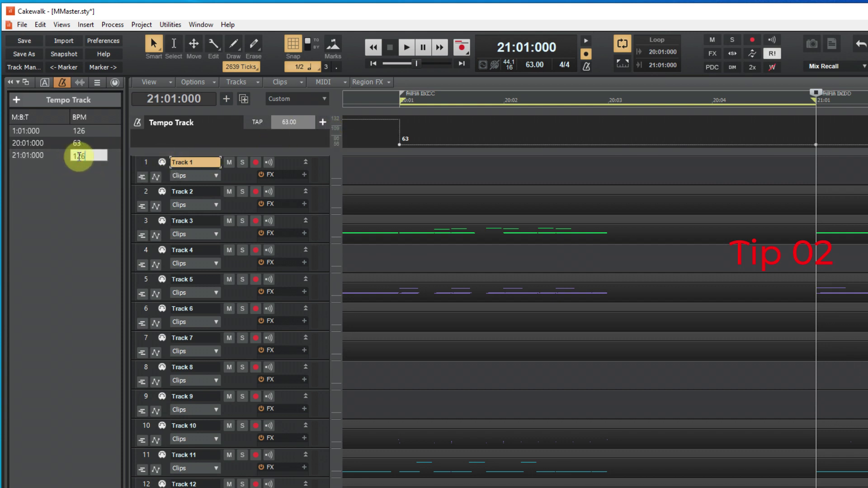
pyautogui.press('Return')
pyautogui.press('space')
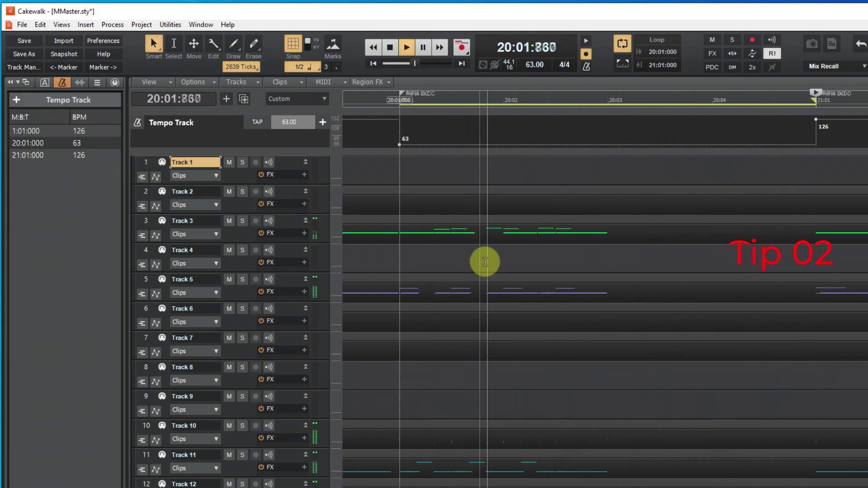
pyautogui.scroll(-5, 498, 255)
pyautogui.press('space')
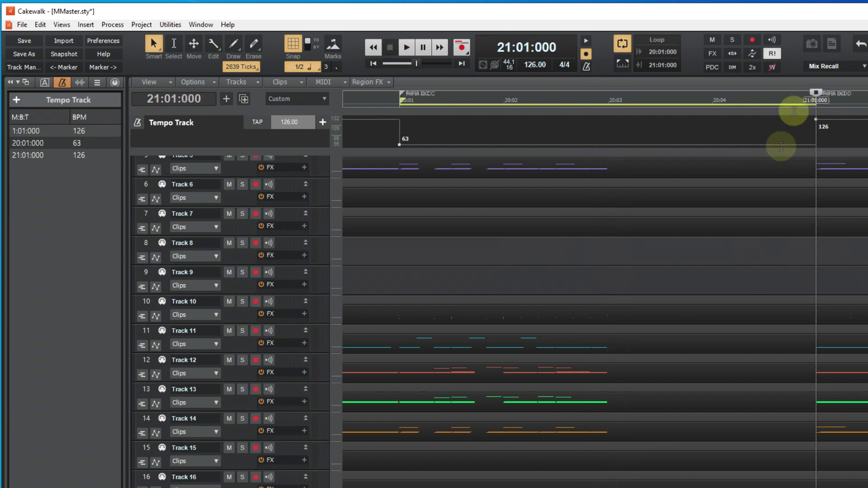
# Copy the 20:01:000 to 20:03:000 range of Tracks 10 and 11 and paste it at 20:03:000.
pyautogui.moveTo(814, 99); pyautogui.dragTo(605, 100)
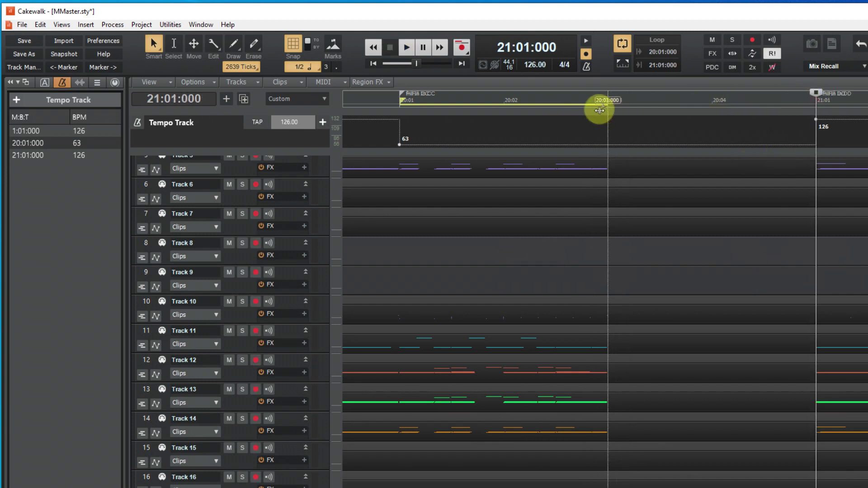
pyautogui.moveTo(435, 299); pyautogui.dragTo(433, 331)
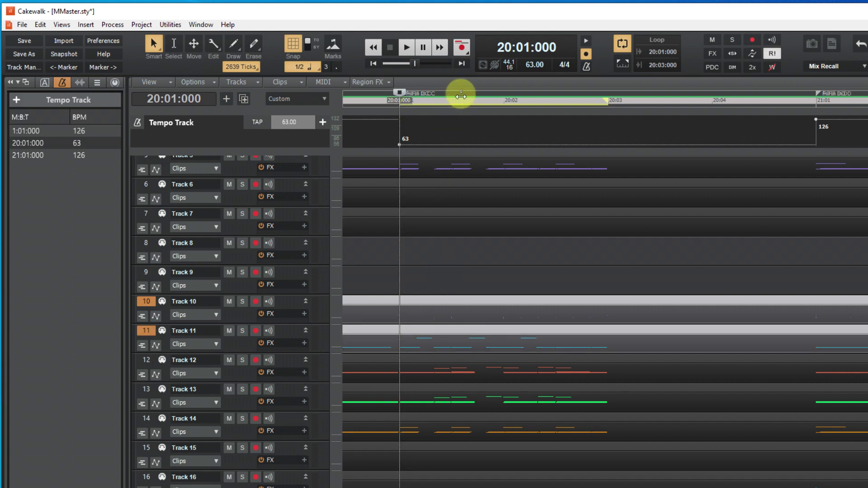
pyautogui.doubleClick(494, 87)
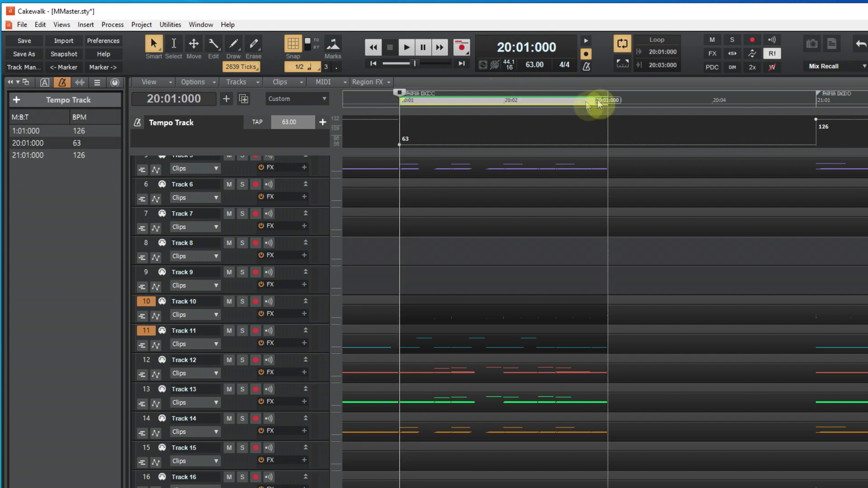
pyautogui.click(609, 87)
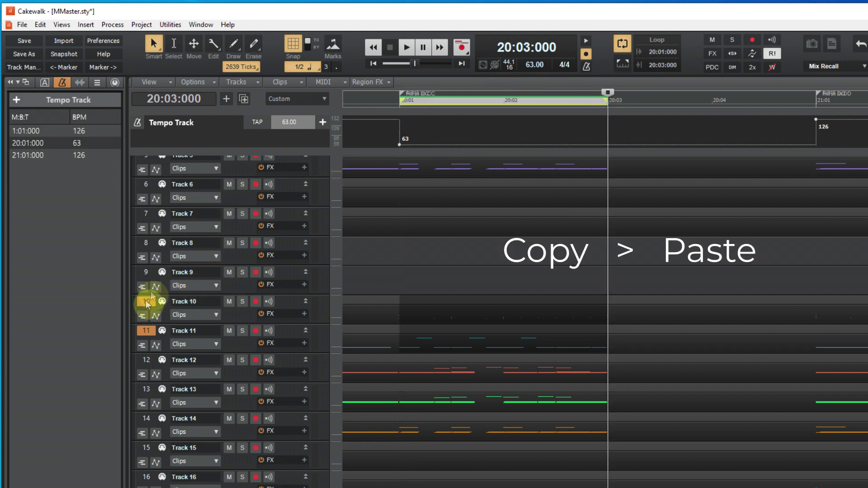
pyautogui.click(147, 302)
pyautogui.hotkey('ctrl', 'v')
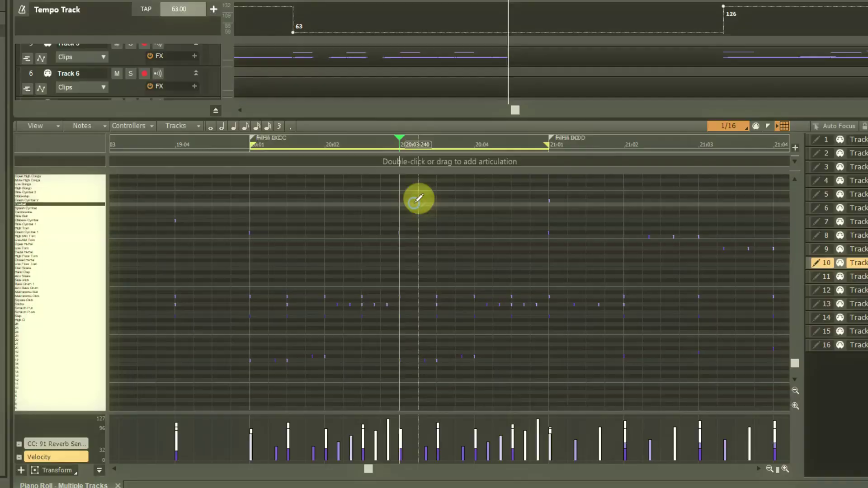
# Trim the surplus pasted notes after beat 20:03 on Tracks 10 and 11, and lengthen the last remaining Track 11 note.
pyautogui.moveTo(515, 310); pyautogui.dragTo(617, 487)
pyautogui.moveTo(513, 383); pyautogui.dragTo(507, 378)
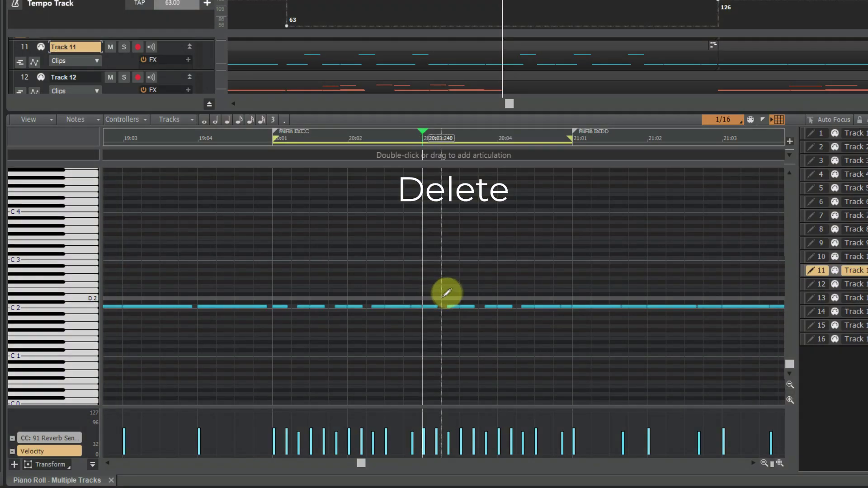
pyautogui.moveTo(447, 294); pyautogui.dragTo(568, 316)
pyautogui.press('Delete')
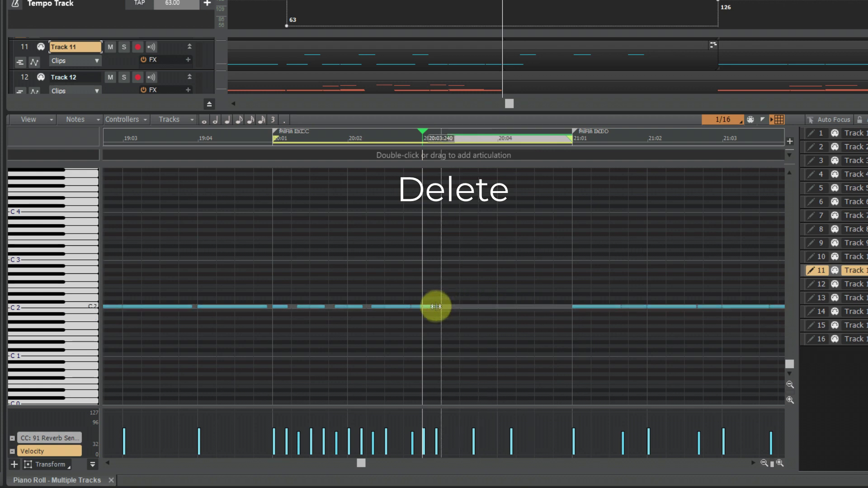
pyautogui.moveTo(434, 305); pyautogui.dragTo(465, 304)
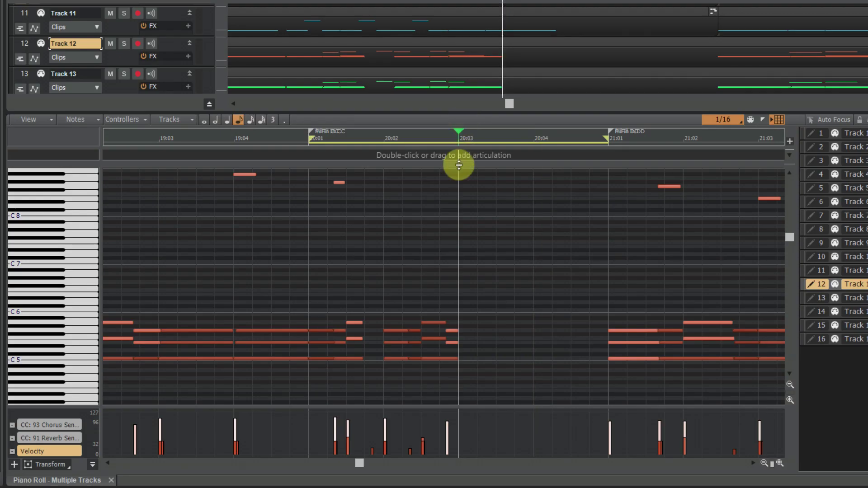
# Extend Tracks 12, 13 and 14 by copying their opening Fill In C notes from 20:01:000 to 20:03:000.
pyautogui.moveTo(320, 304); pyautogui.dragTo(335, 369)
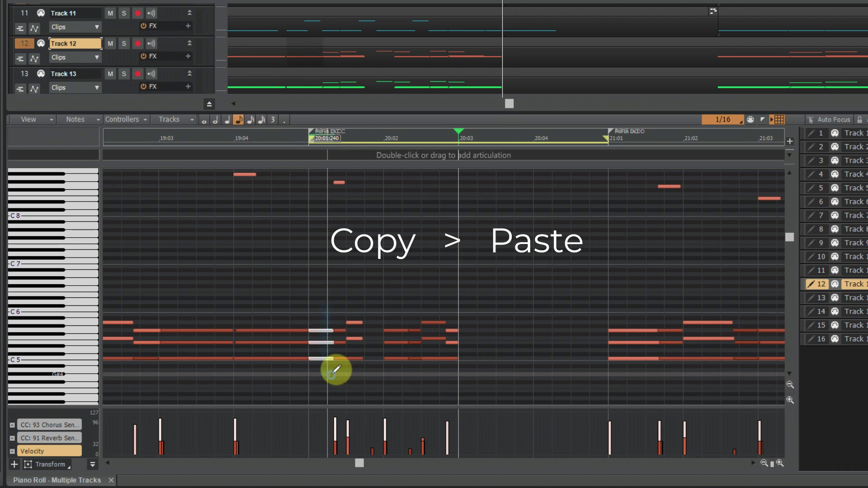
pyautogui.hotkey('ctrl', 'v')
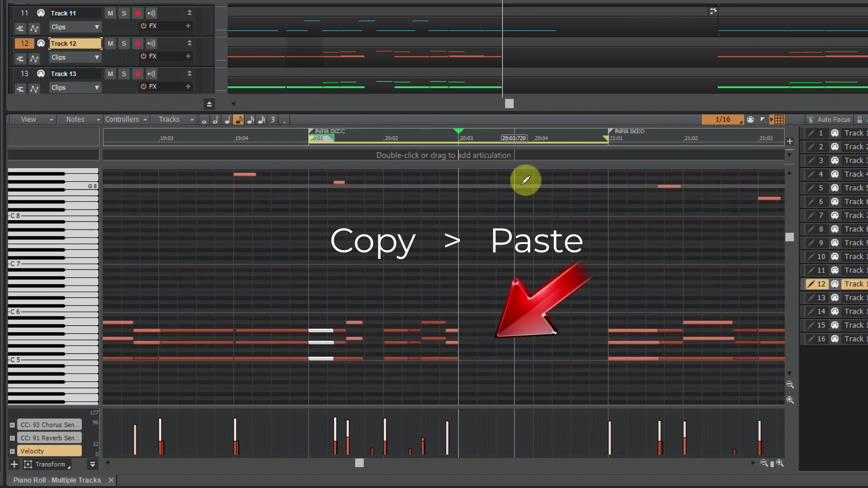
pyautogui.scroll(-2, 528, 58)
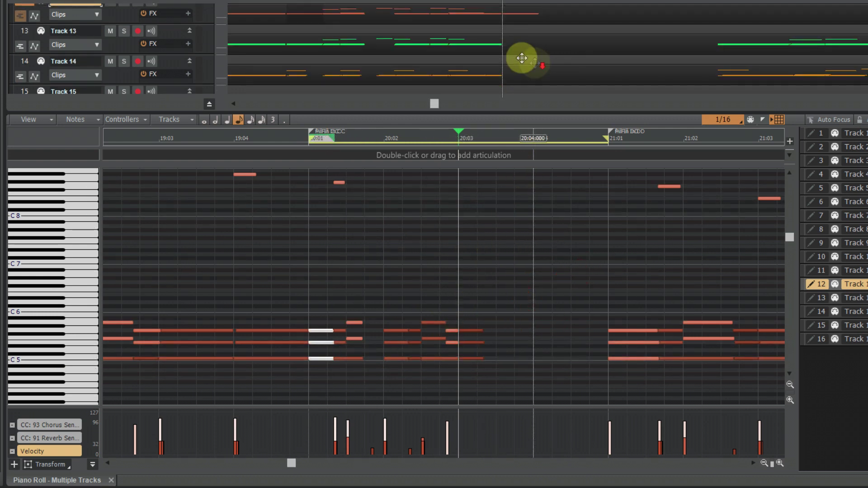
pyautogui.click(492, 44)
pyautogui.click(333, 283)
pyautogui.scroll(-1, 334, 283)
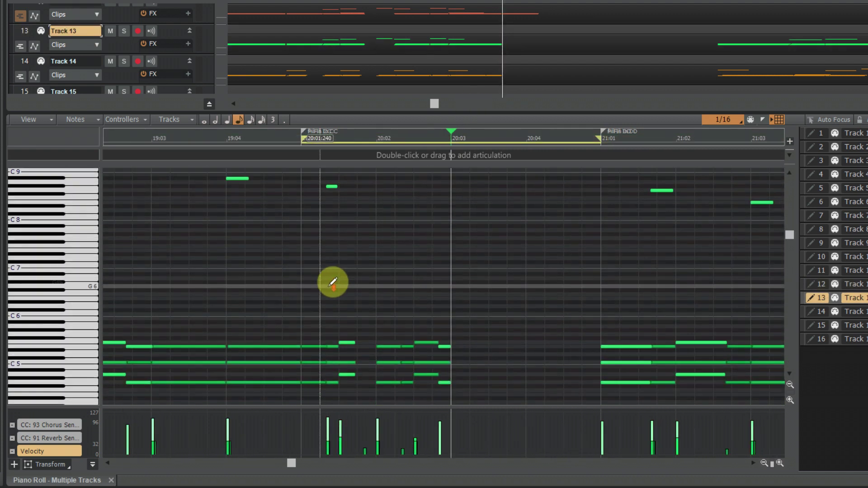
pyautogui.moveTo(324, 399); pyautogui.dragTo(322, 364)
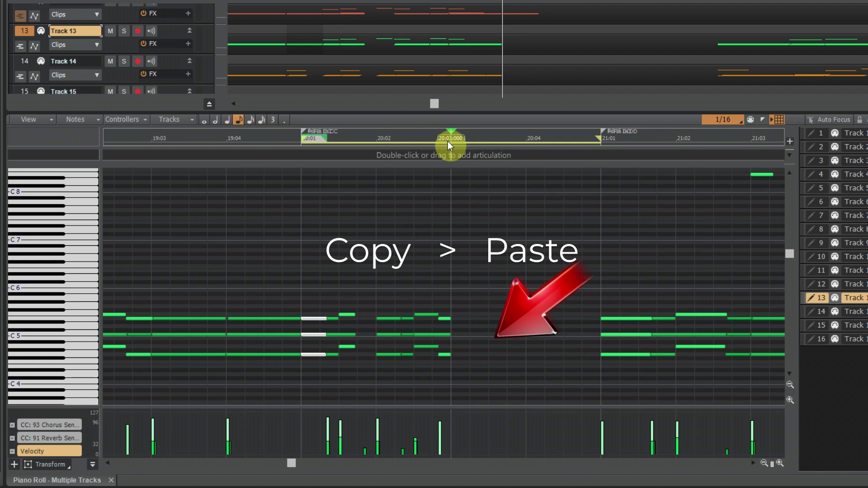
pyautogui.hotkey('ctrl', 'v')
pyautogui.scroll(-1, 520, 40)
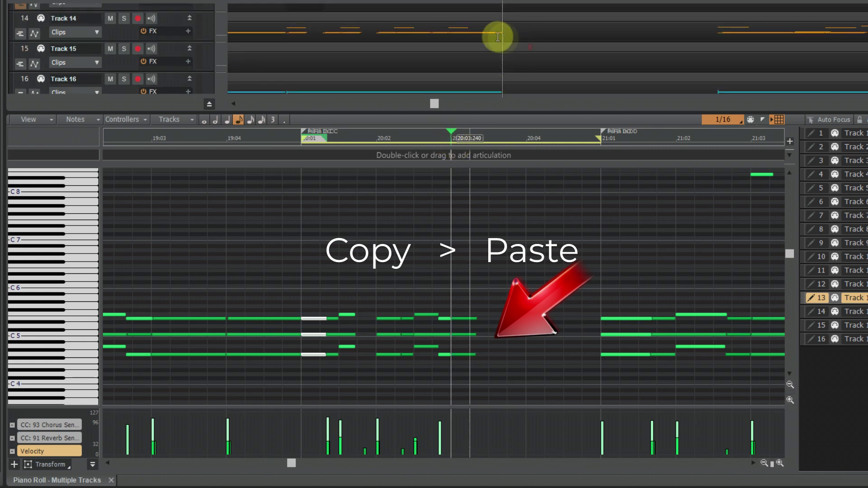
pyautogui.click(495, 36)
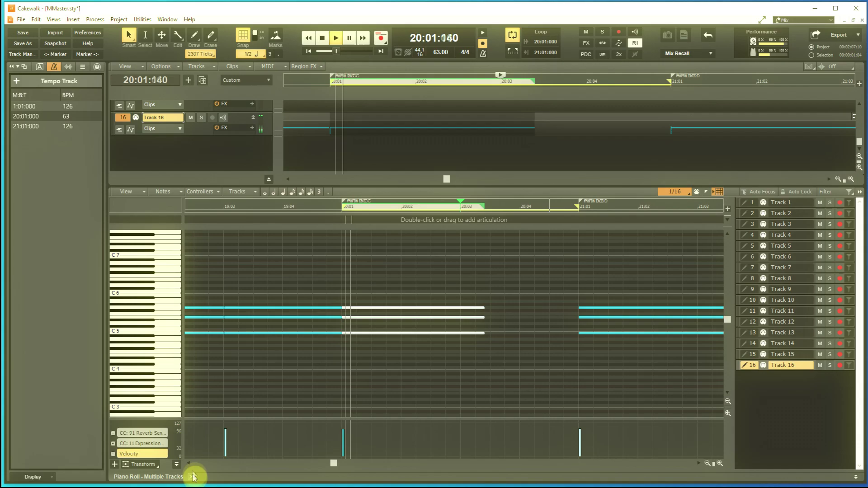
# Close the Piano Roll, save MMaster.sty, and exit Cakewalk to return to MixMaster with its event list open.
pyautogui.click(113, 480)
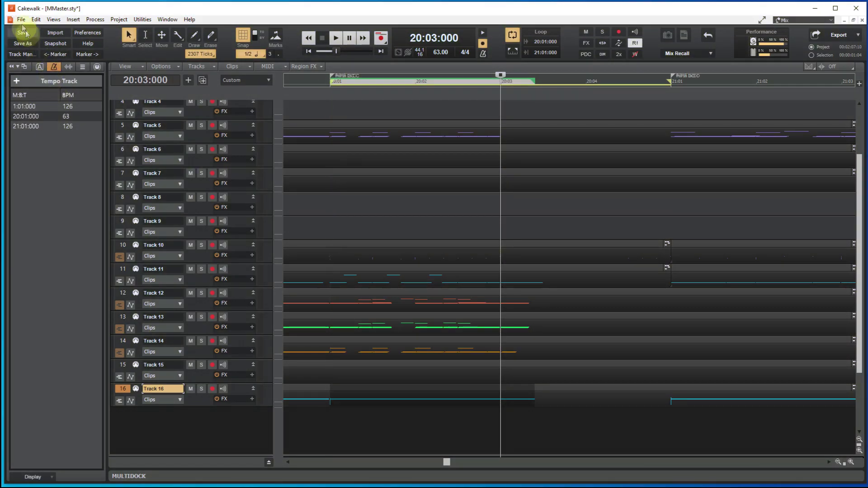
pyautogui.click(21, 19)
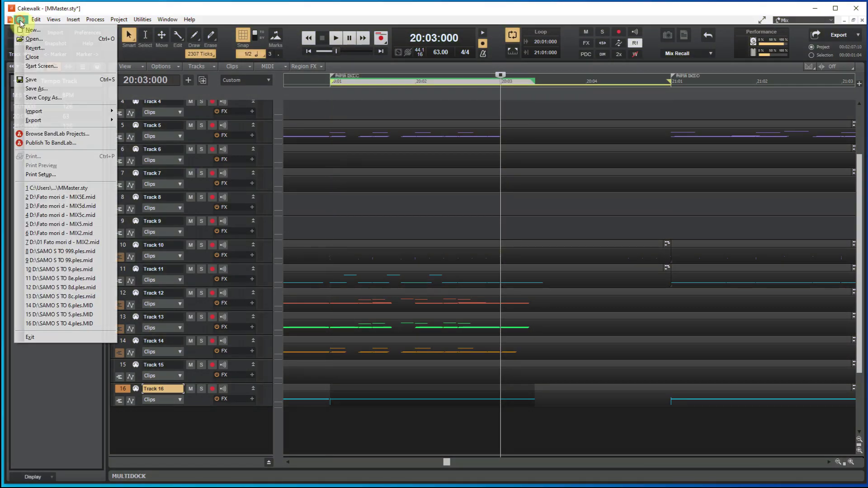
pyautogui.click(38, 82)
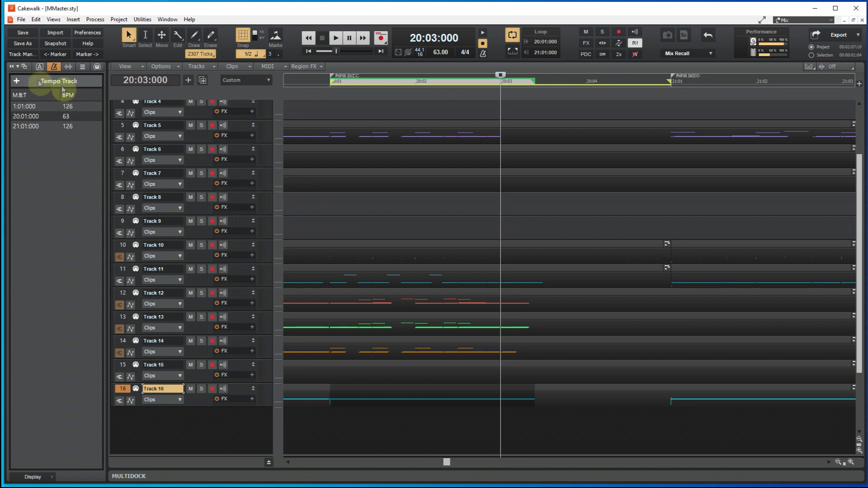
pyautogui.click(856, 8)
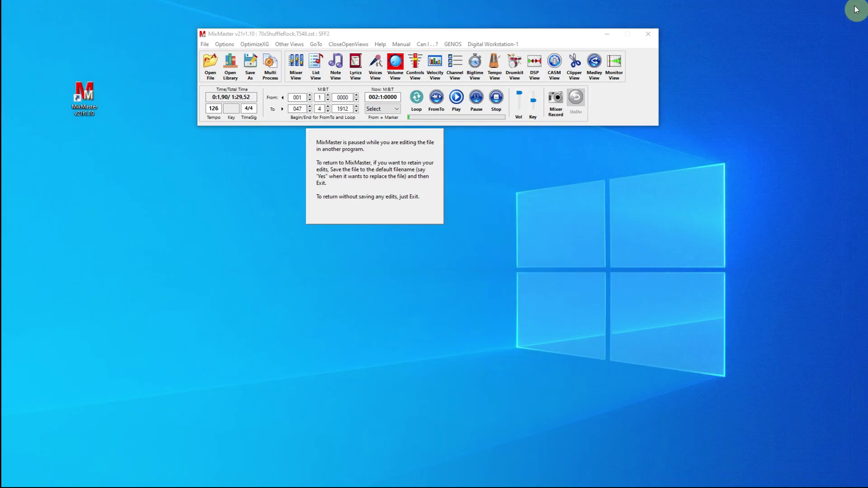
pyautogui.click(318, 63)
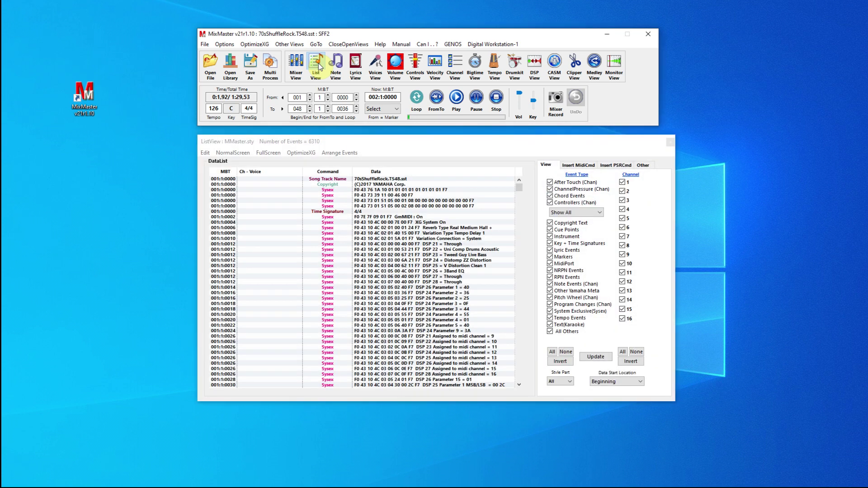
# Shift all events from the Main A marker through the last event in the list earlier by 44 ticks.
pyautogui.click(641, 384)
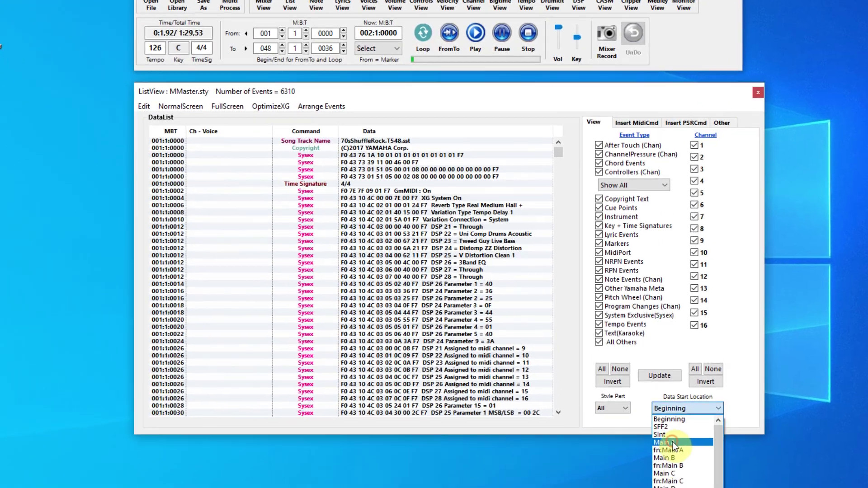
pyautogui.click(601, 408)
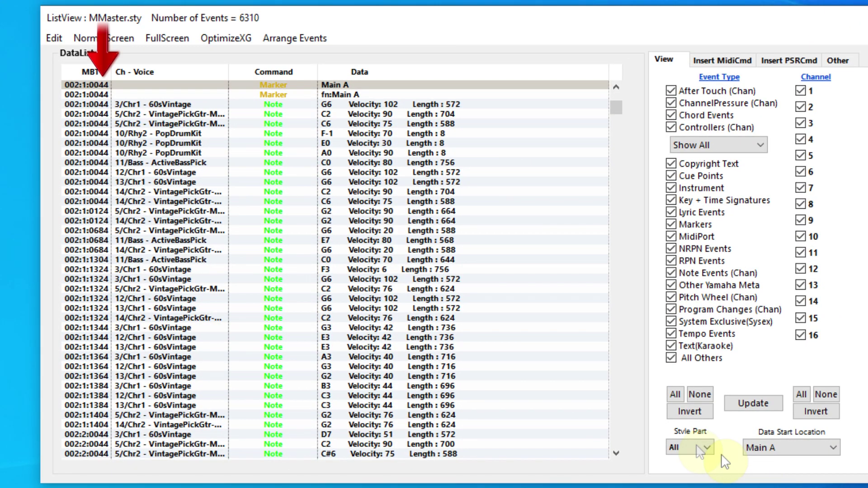
pyautogui.click(125, 86)
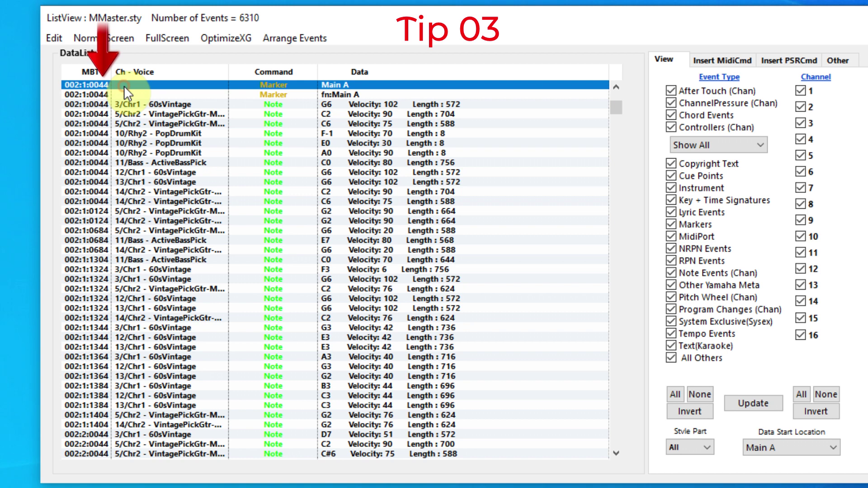
pyautogui.moveTo(616, 106); pyautogui.dragTo(616, 453)
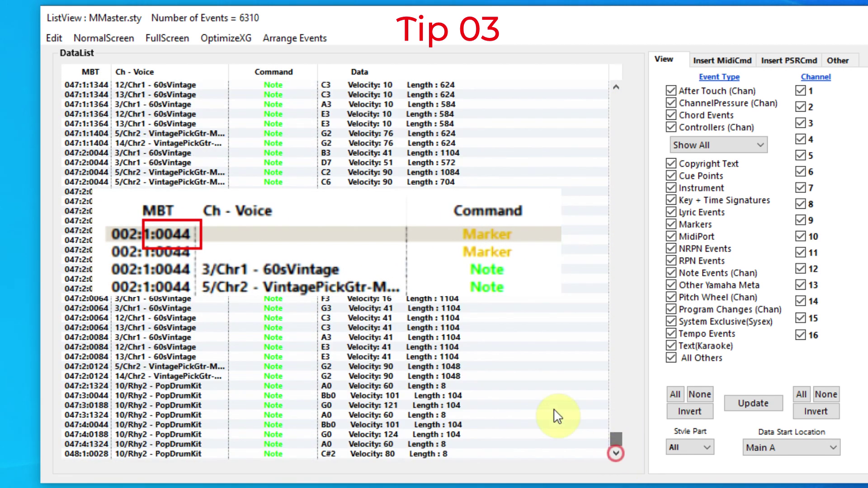
pyautogui.keyDown('shift'); pyautogui.click(148, 454); pyautogui.keyUp('shift')
pyautogui.rightClick(197, 215)
pyautogui.click(263, 331)
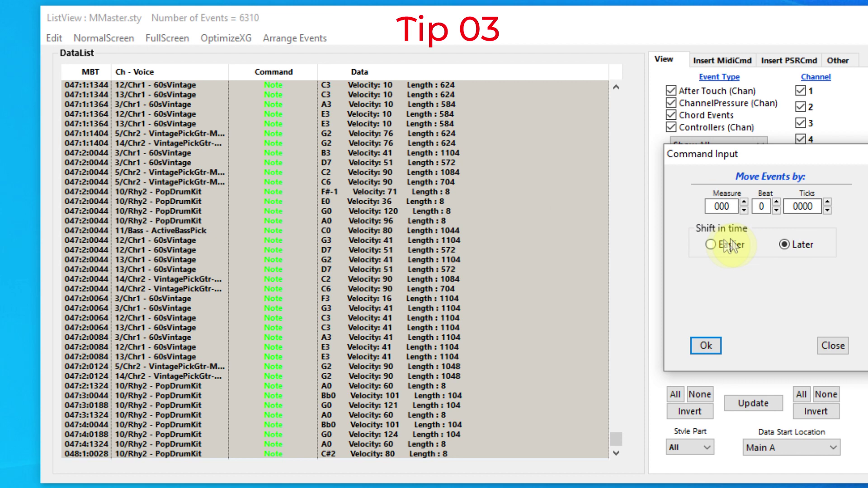
pyautogui.click(711, 245)
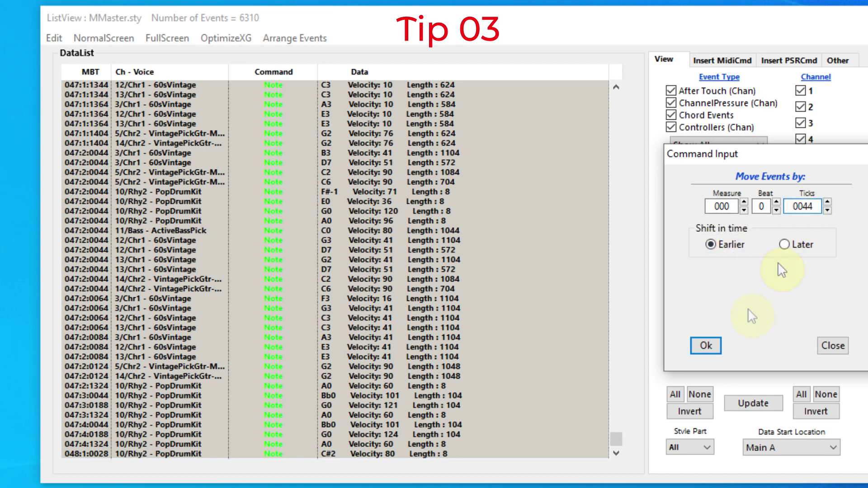
pyautogui.click(706, 346)
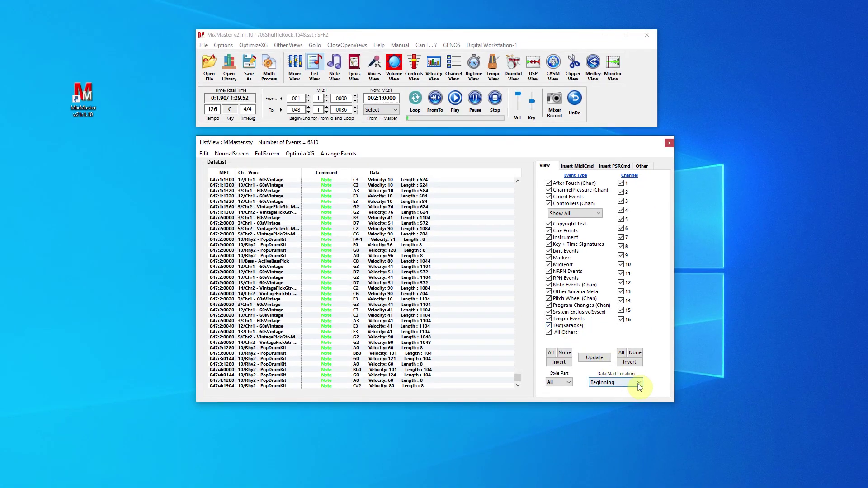
# Move the Tempo 62 event at the start of Fill In CC to measure 020, beat 1, tick 1.
pyautogui.click(639, 383)
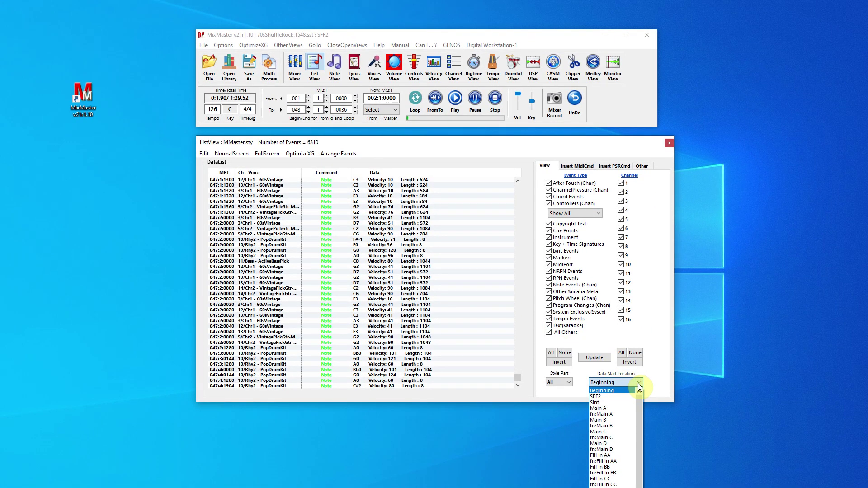
pyautogui.click(605, 479)
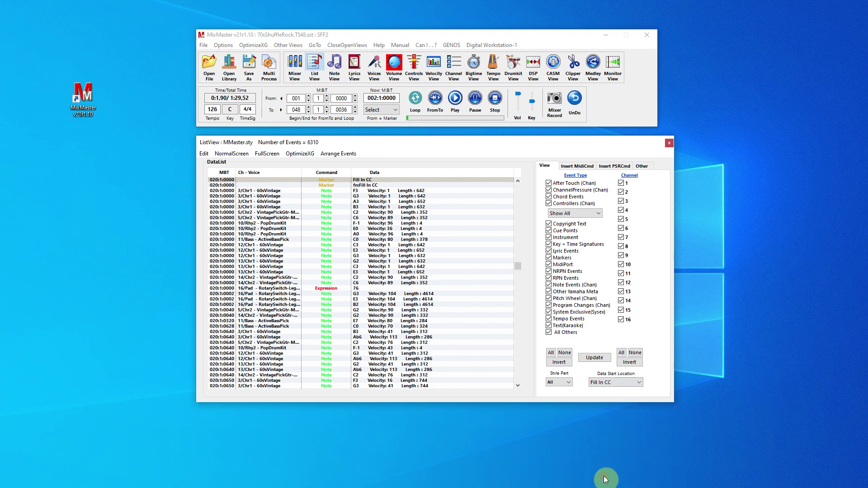
pyautogui.scroll(8, 517, 181)
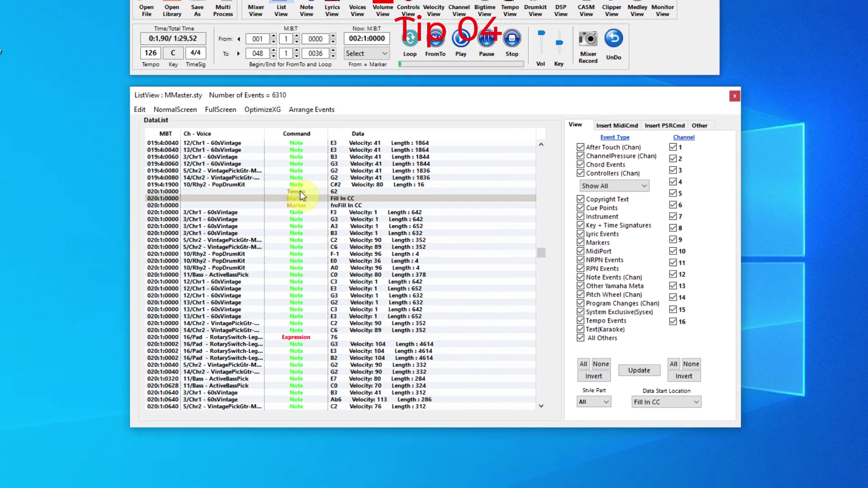
pyautogui.click(300, 192)
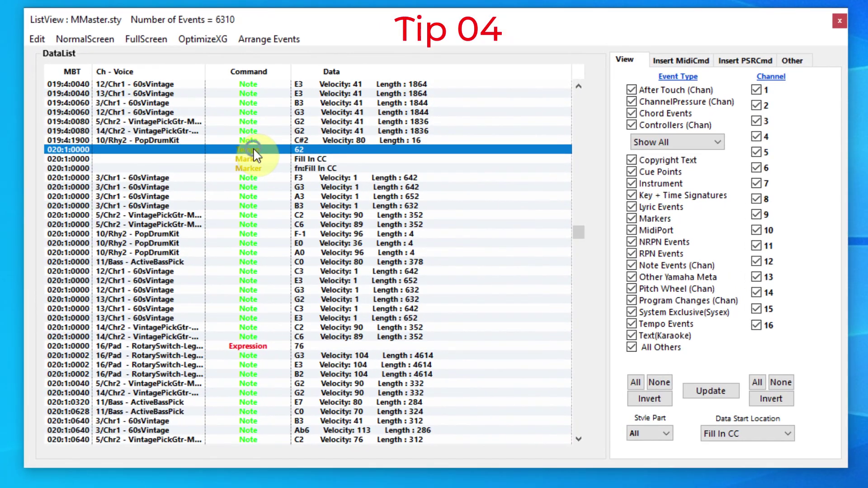
pyautogui.rightClick(256, 155)
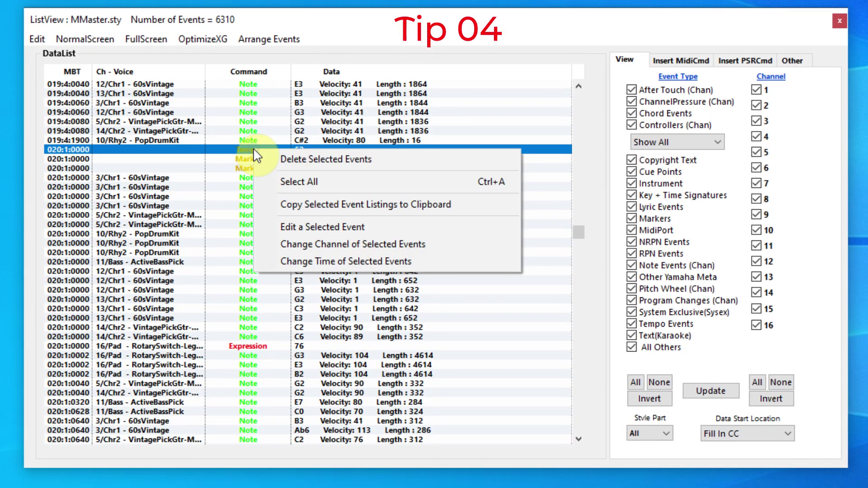
pyautogui.click(305, 226)
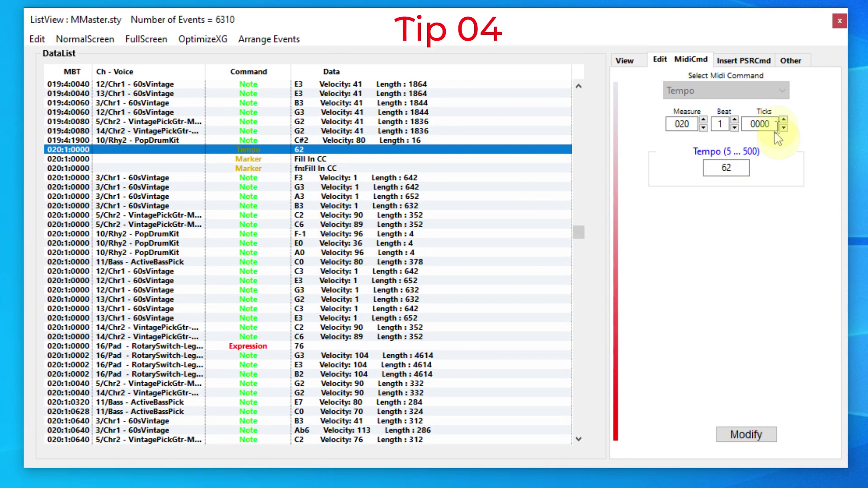
pyautogui.click(783, 120)
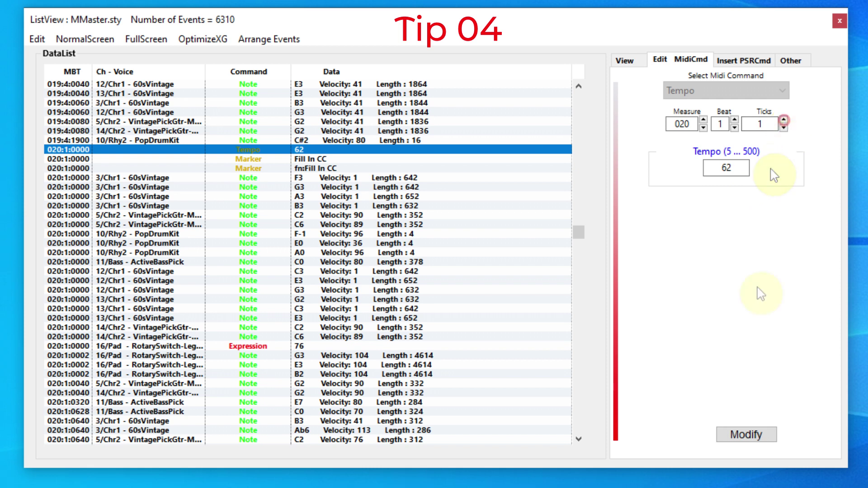
pyautogui.click(746, 435)
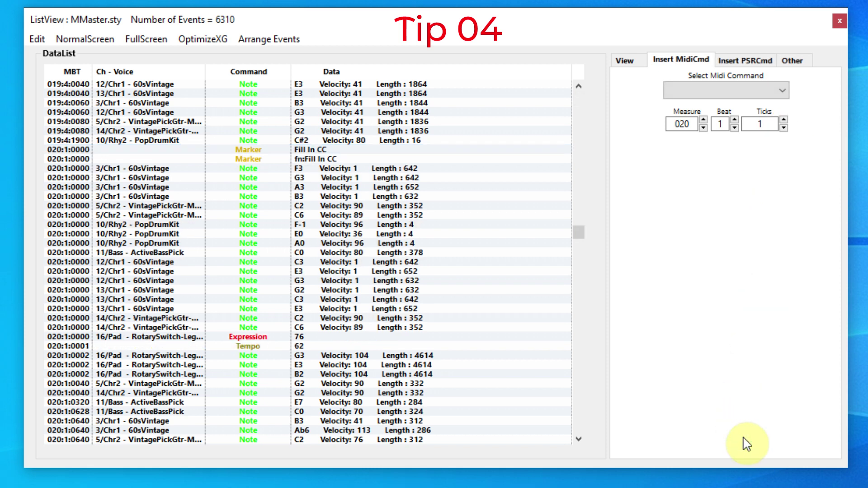
# Move the Tempo 126 event at the start of Fill In DD to measure 021, beat 1, tick 1.
pyautogui.click(624, 61)
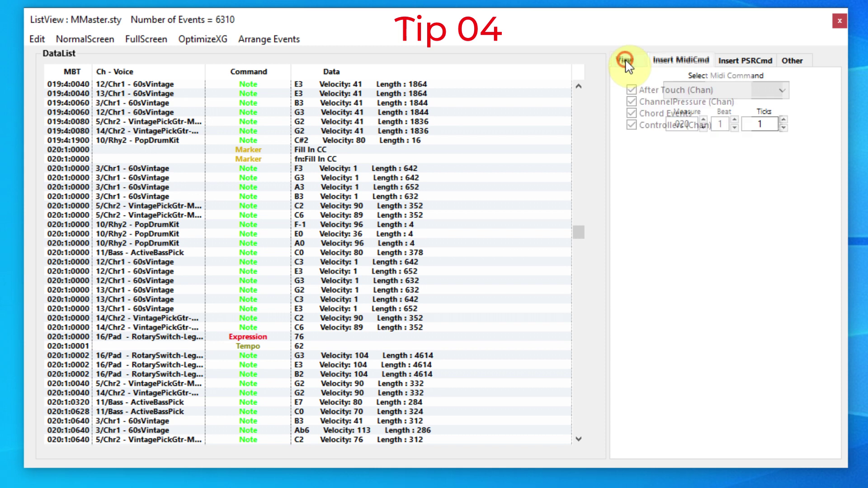
pyautogui.click(787, 435)
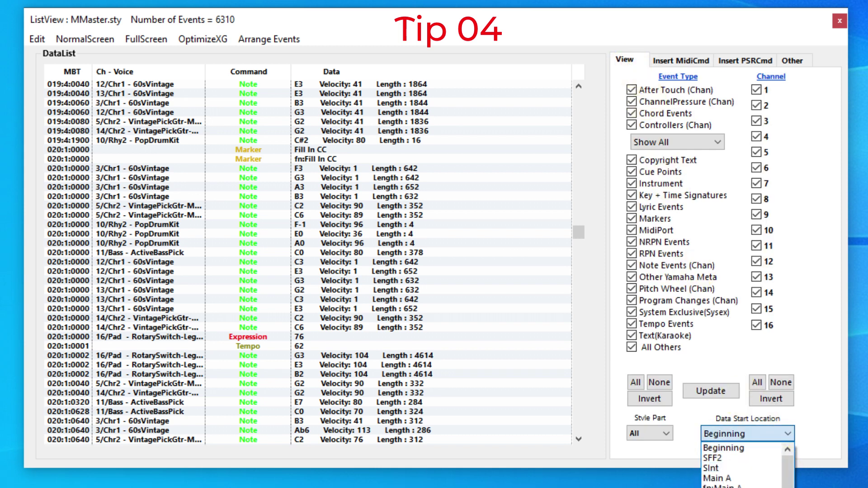
pyautogui.click(723, 487)
pyautogui.scroll(4, 485, 238)
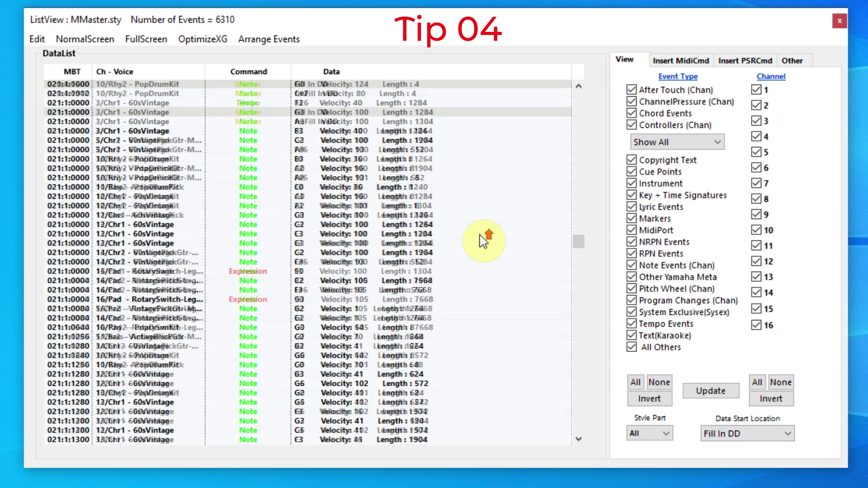
pyautogui.click(251, 186)
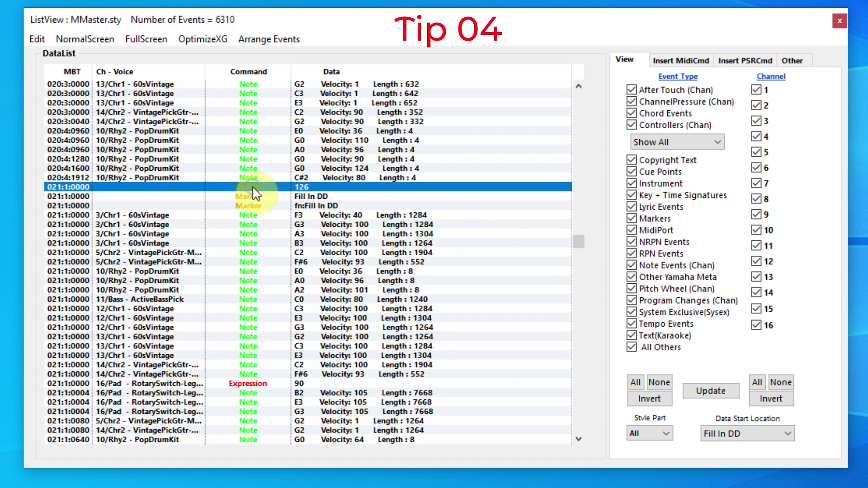
pyautogui.rightClick(256, 193)
pyautogui.click(308, 266)
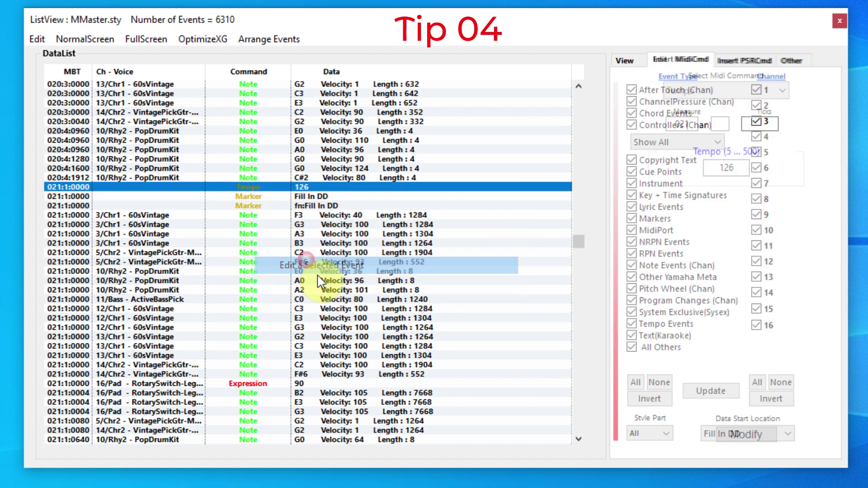
pyautogui.click(784, 120)
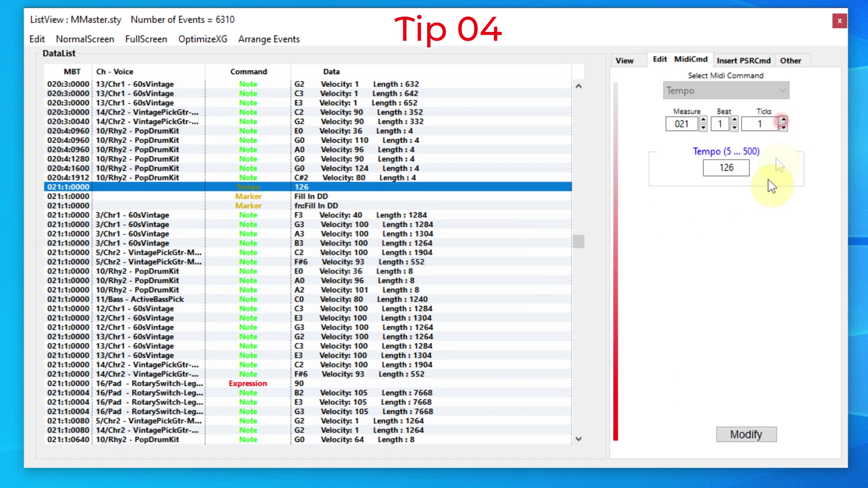
pyautogui.click(763, 436)
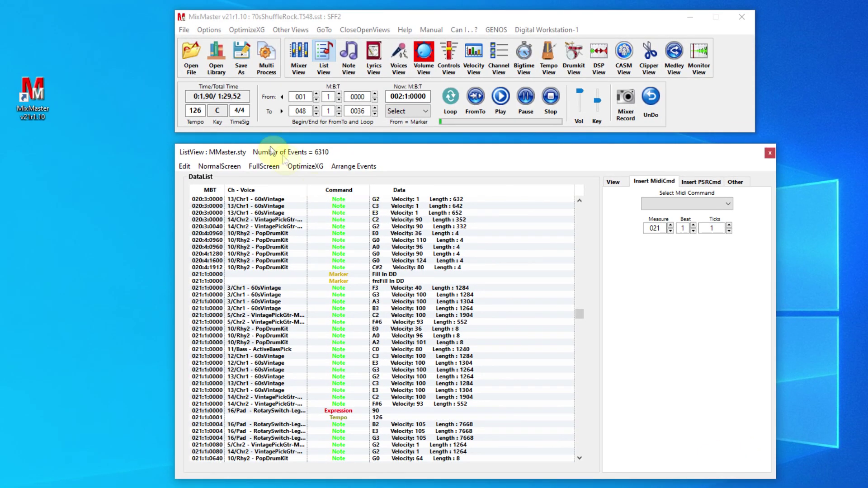
# Save the style in the Long Brake folder as 70sShuffleRLong Br.T548.sst.
pyautogui.click(242, 57)
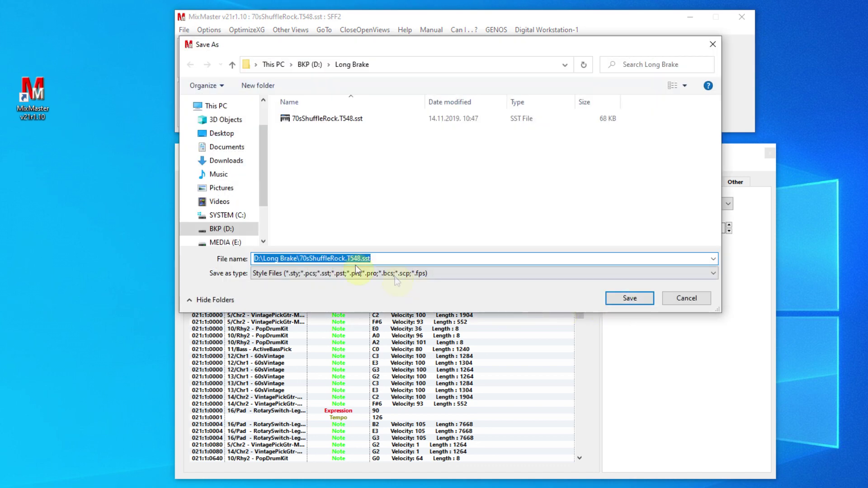
pyautogui.click(345, 259)
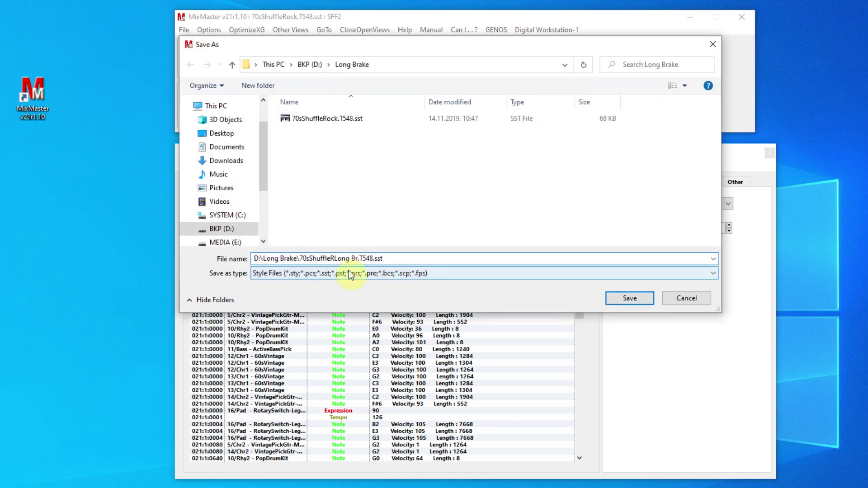
pyautogui.click(629, 298)
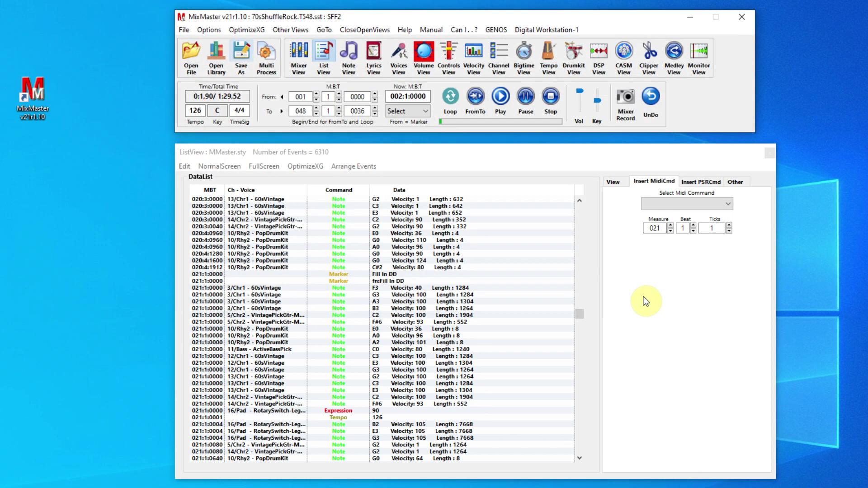